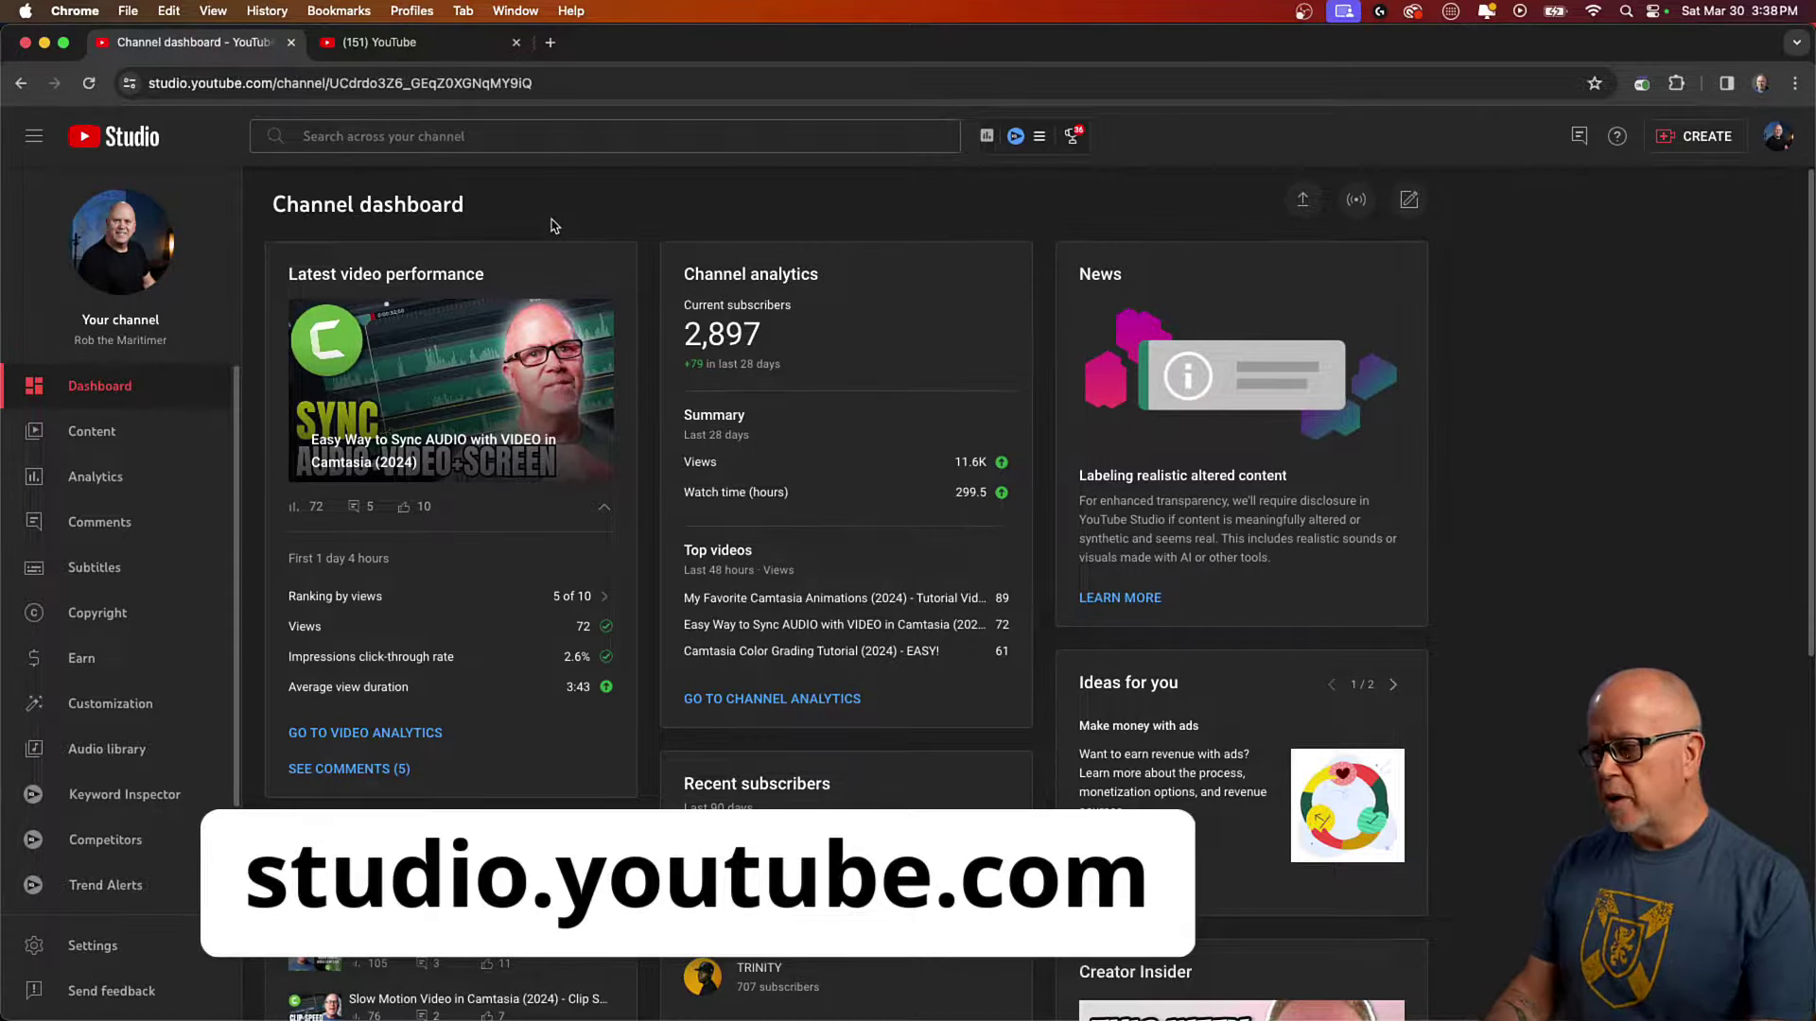
- Open YouTube Studio from the YouTube account menu to reach the channel dashboard
{"action": "left_click", "coordinate": [416, 41]}
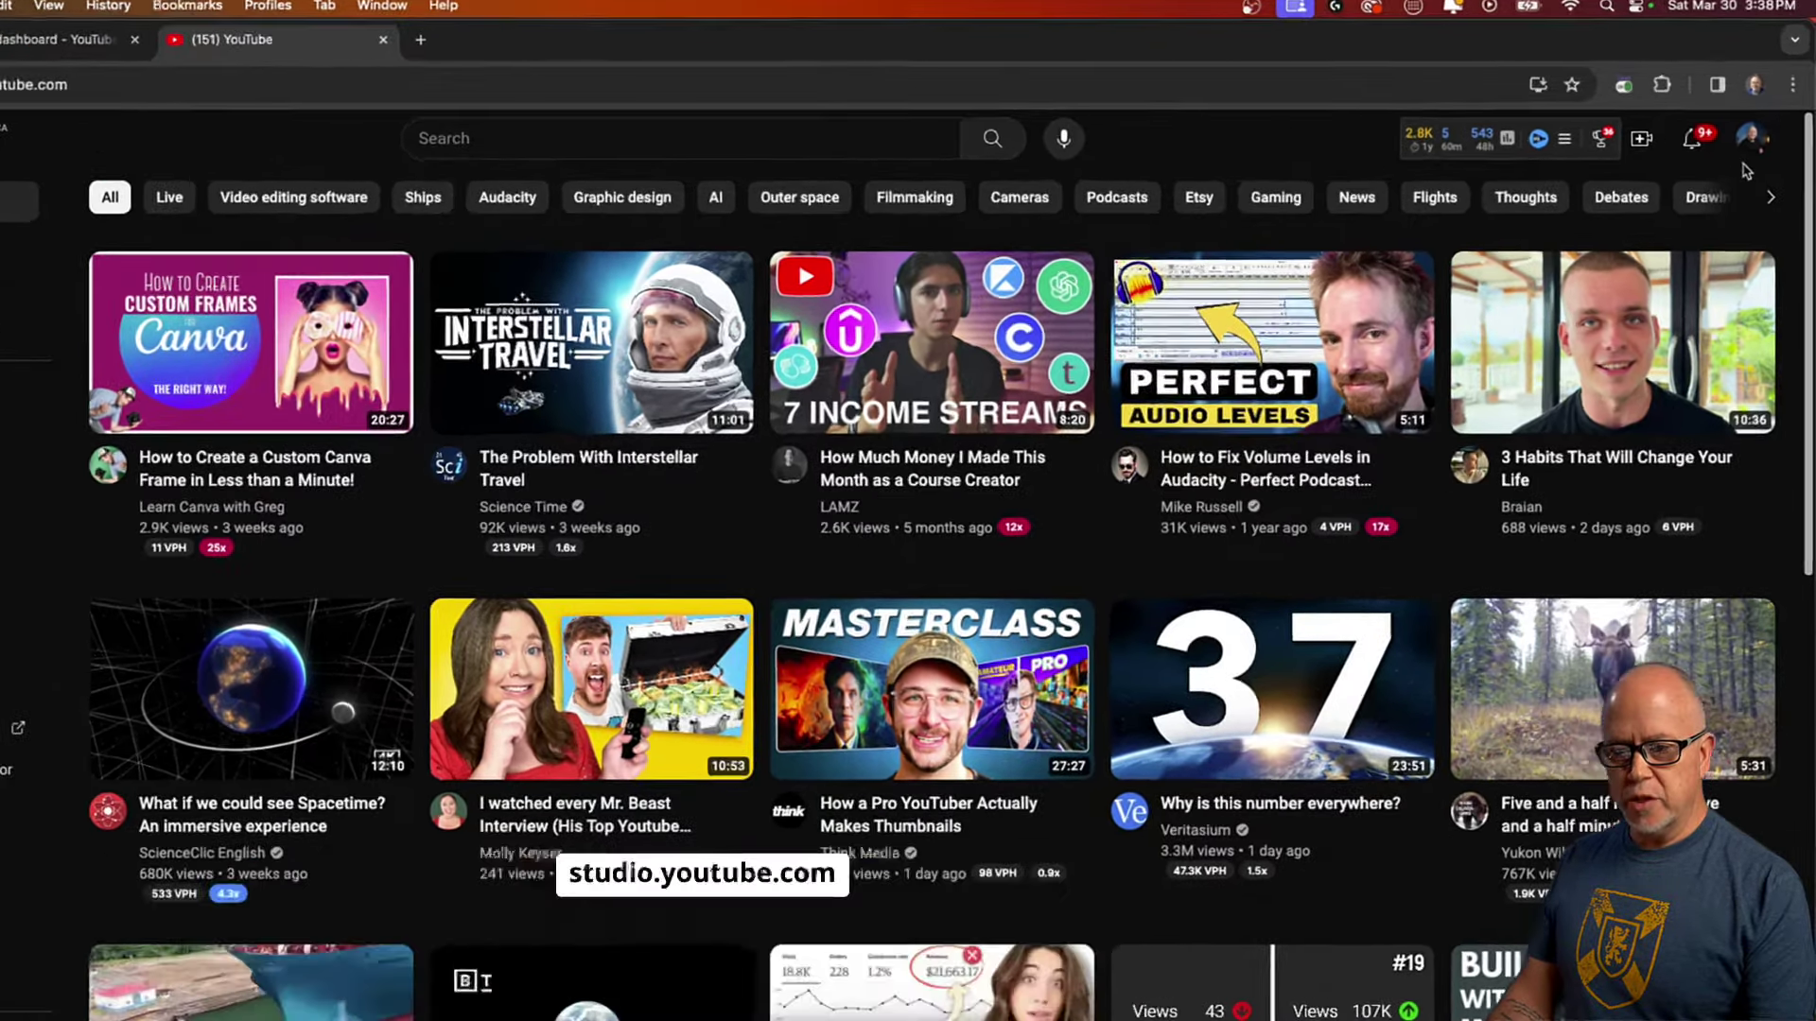
{"action": "left_click", "coordinate": [1754, 146]}
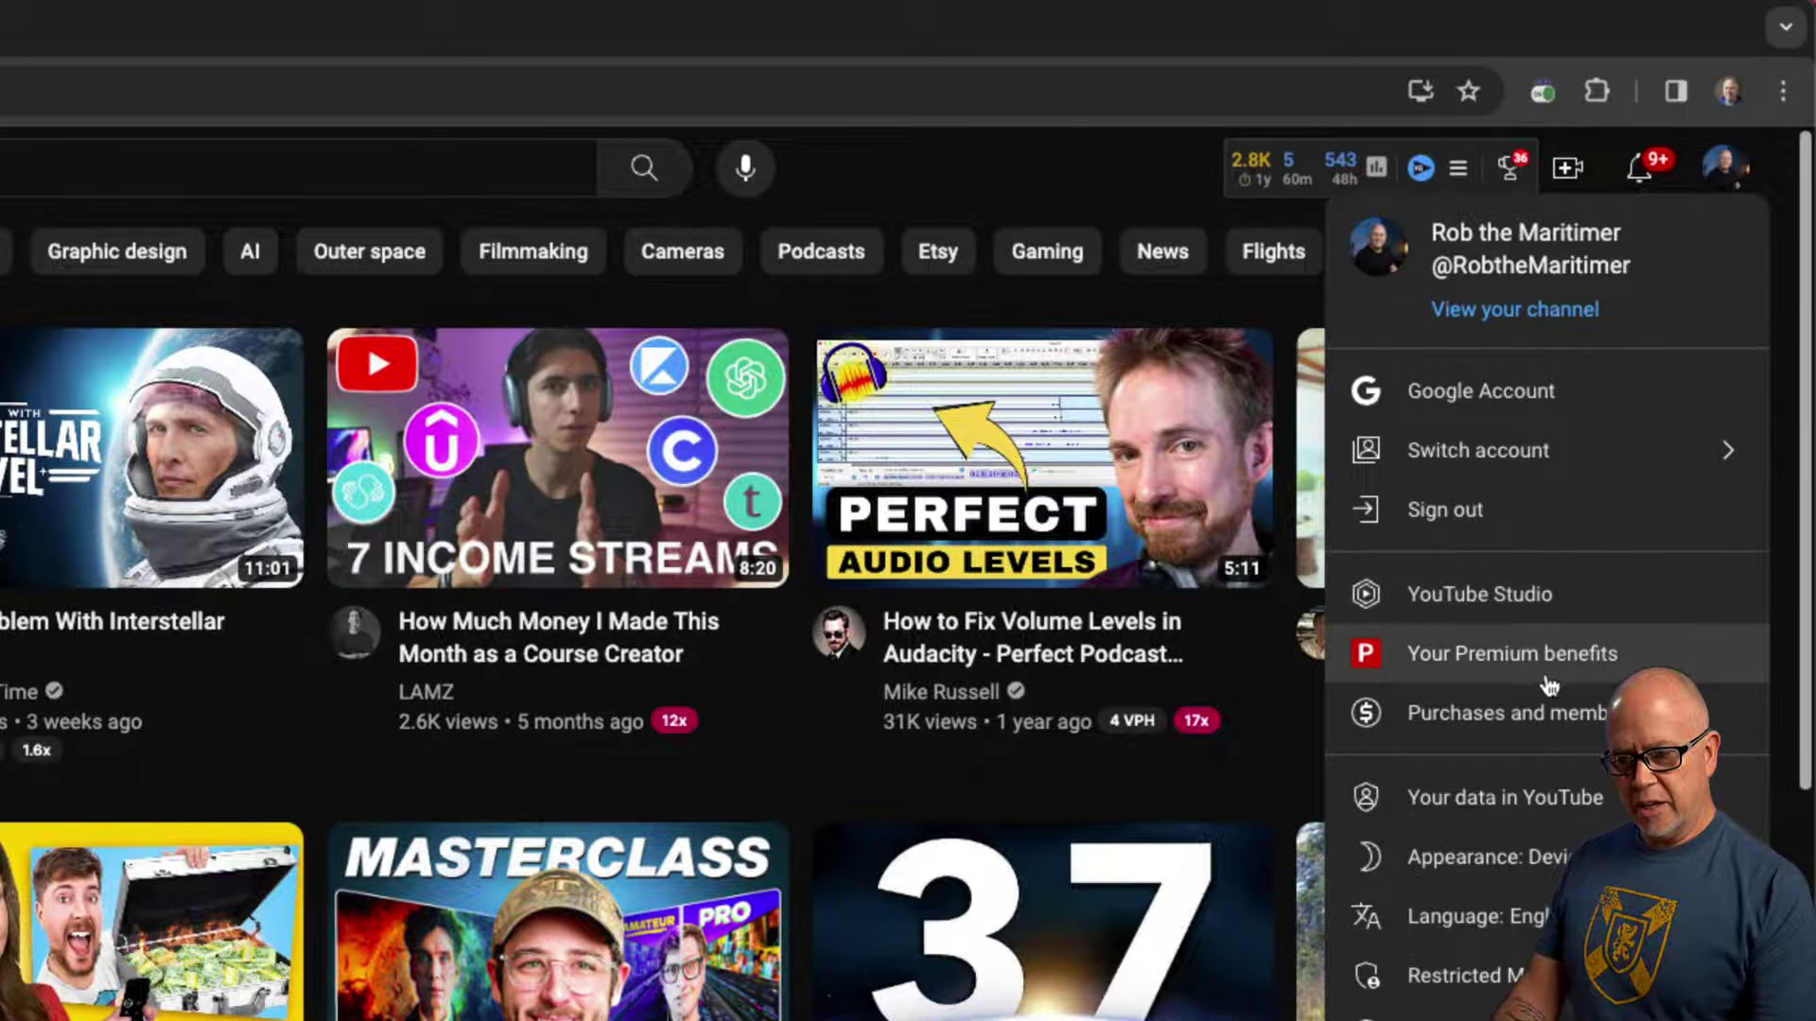
{"action": "left_click", "coordinate": [1505, 593]}
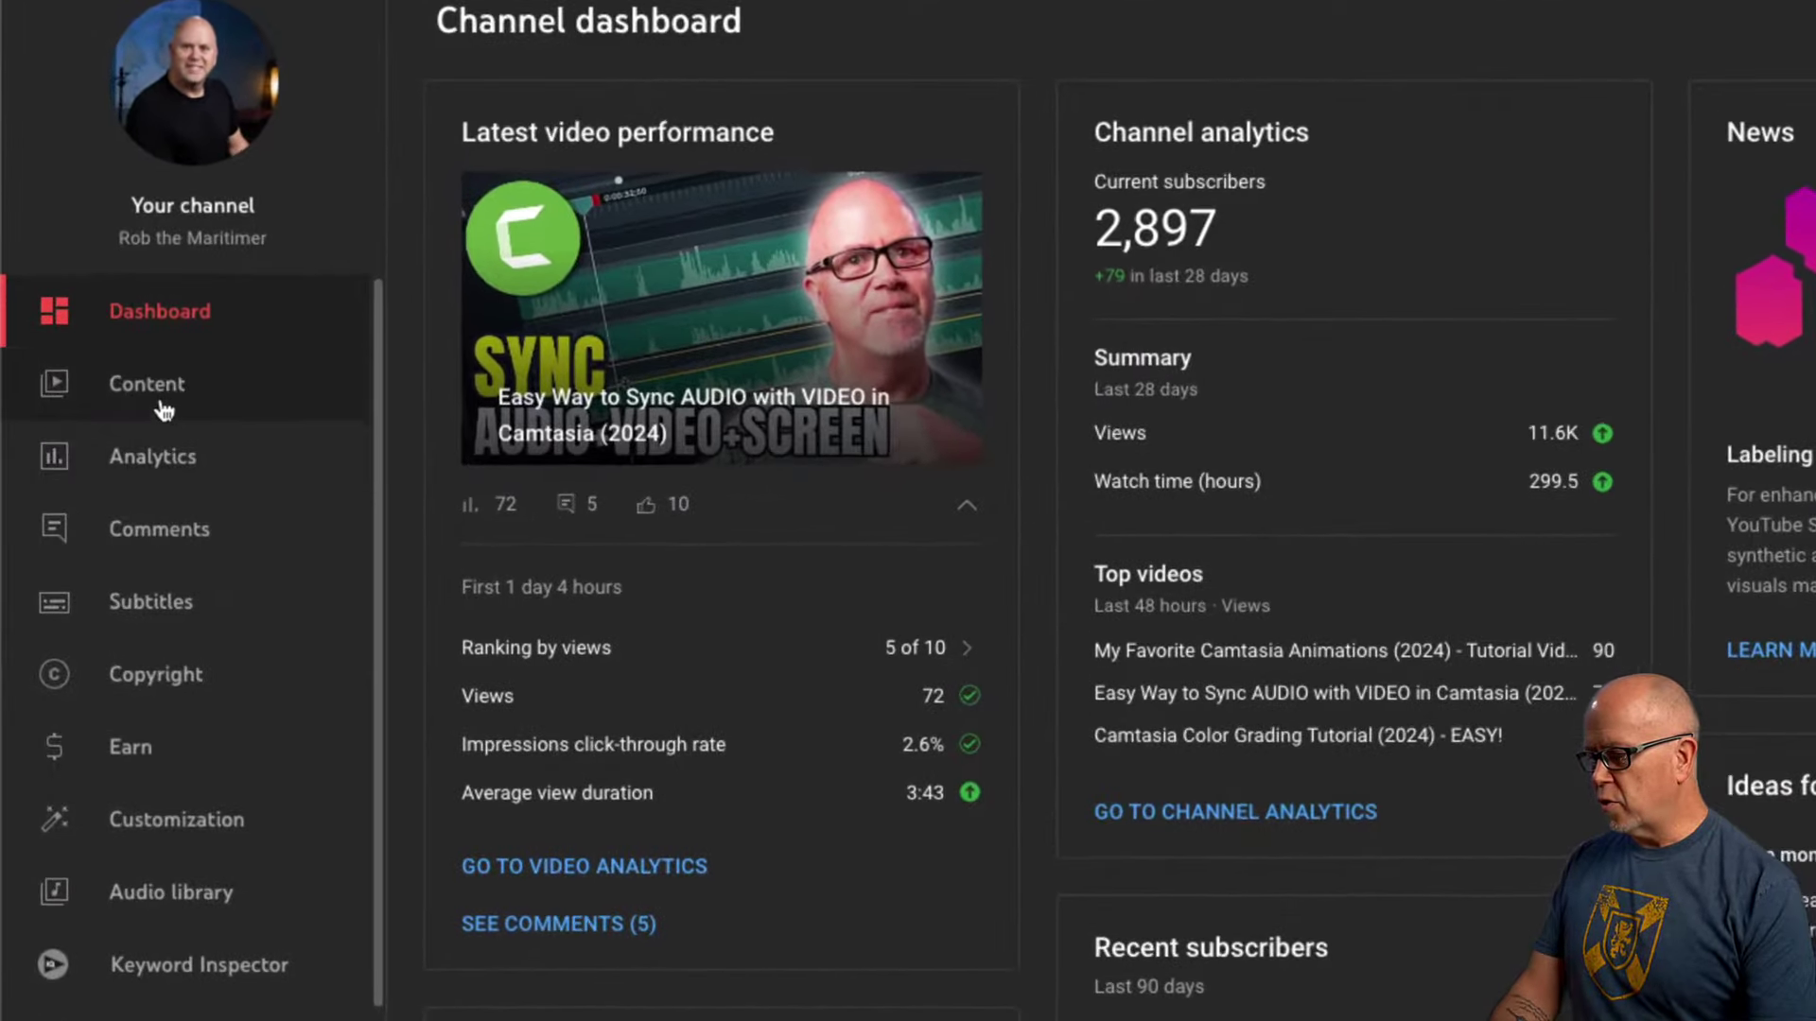
- Find 'Camtasia Rev - Not Helpful?' in the Content list and open its Video details page
{"action": "left_click", "coordinate": [148, 402]}
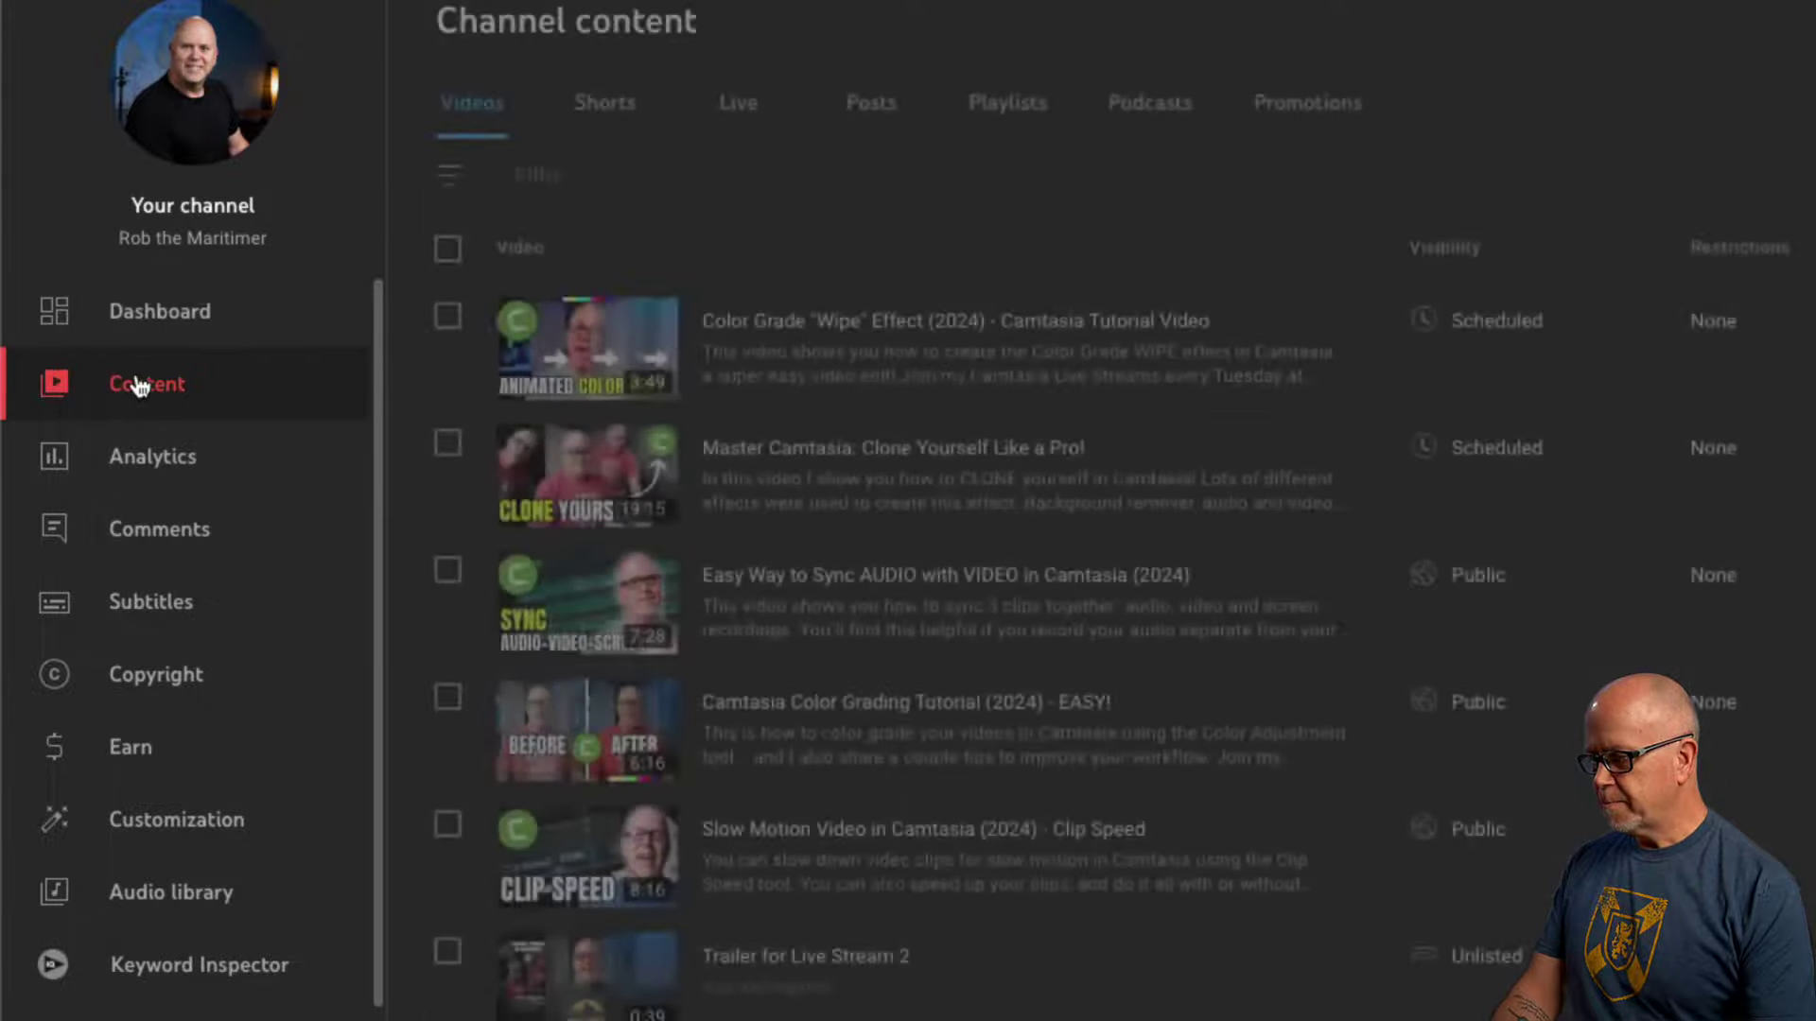
{"action": "scroll", "coordinate": [756, 567], "scroll_direction": "down", "scroll_amount": 5}
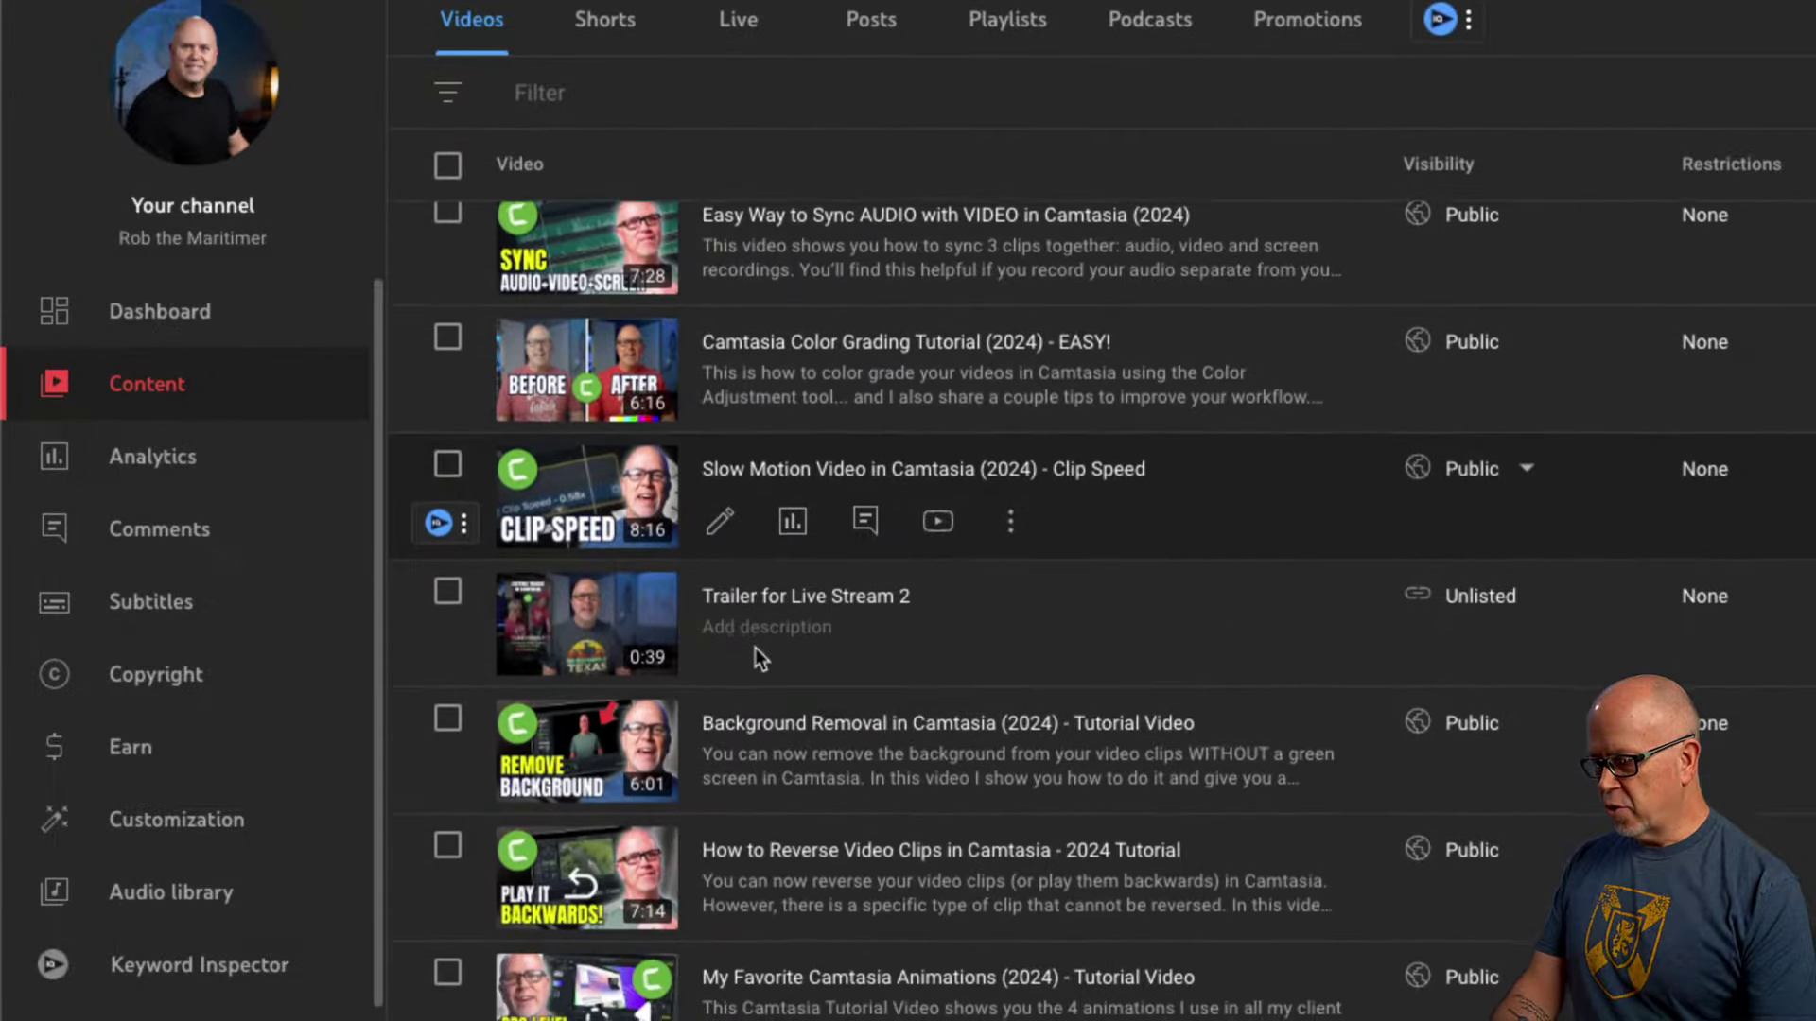
{"action": "scroll", "coordinate": [771, 673], "scroll_direction": "down", "scroll_amount": 6}
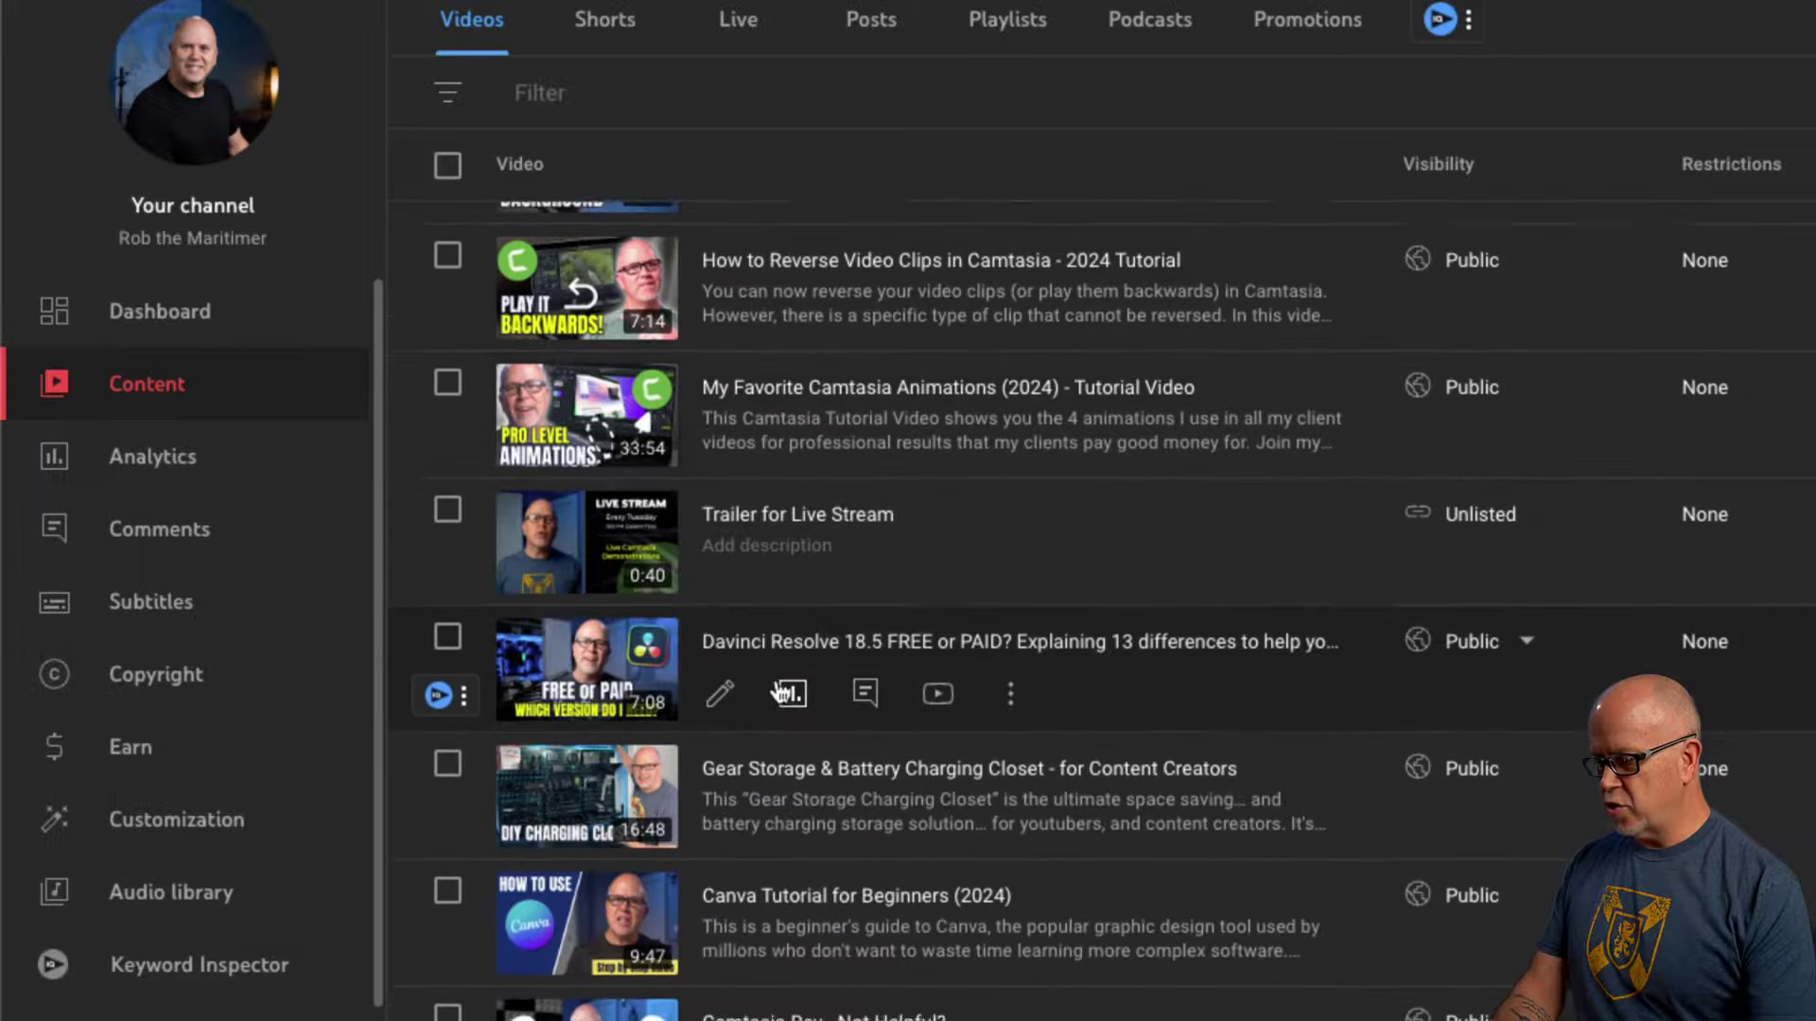
{"action": "scroll", "coordinate": [776, 736], "scroll_direction": "down", "scroll_amount": 1}
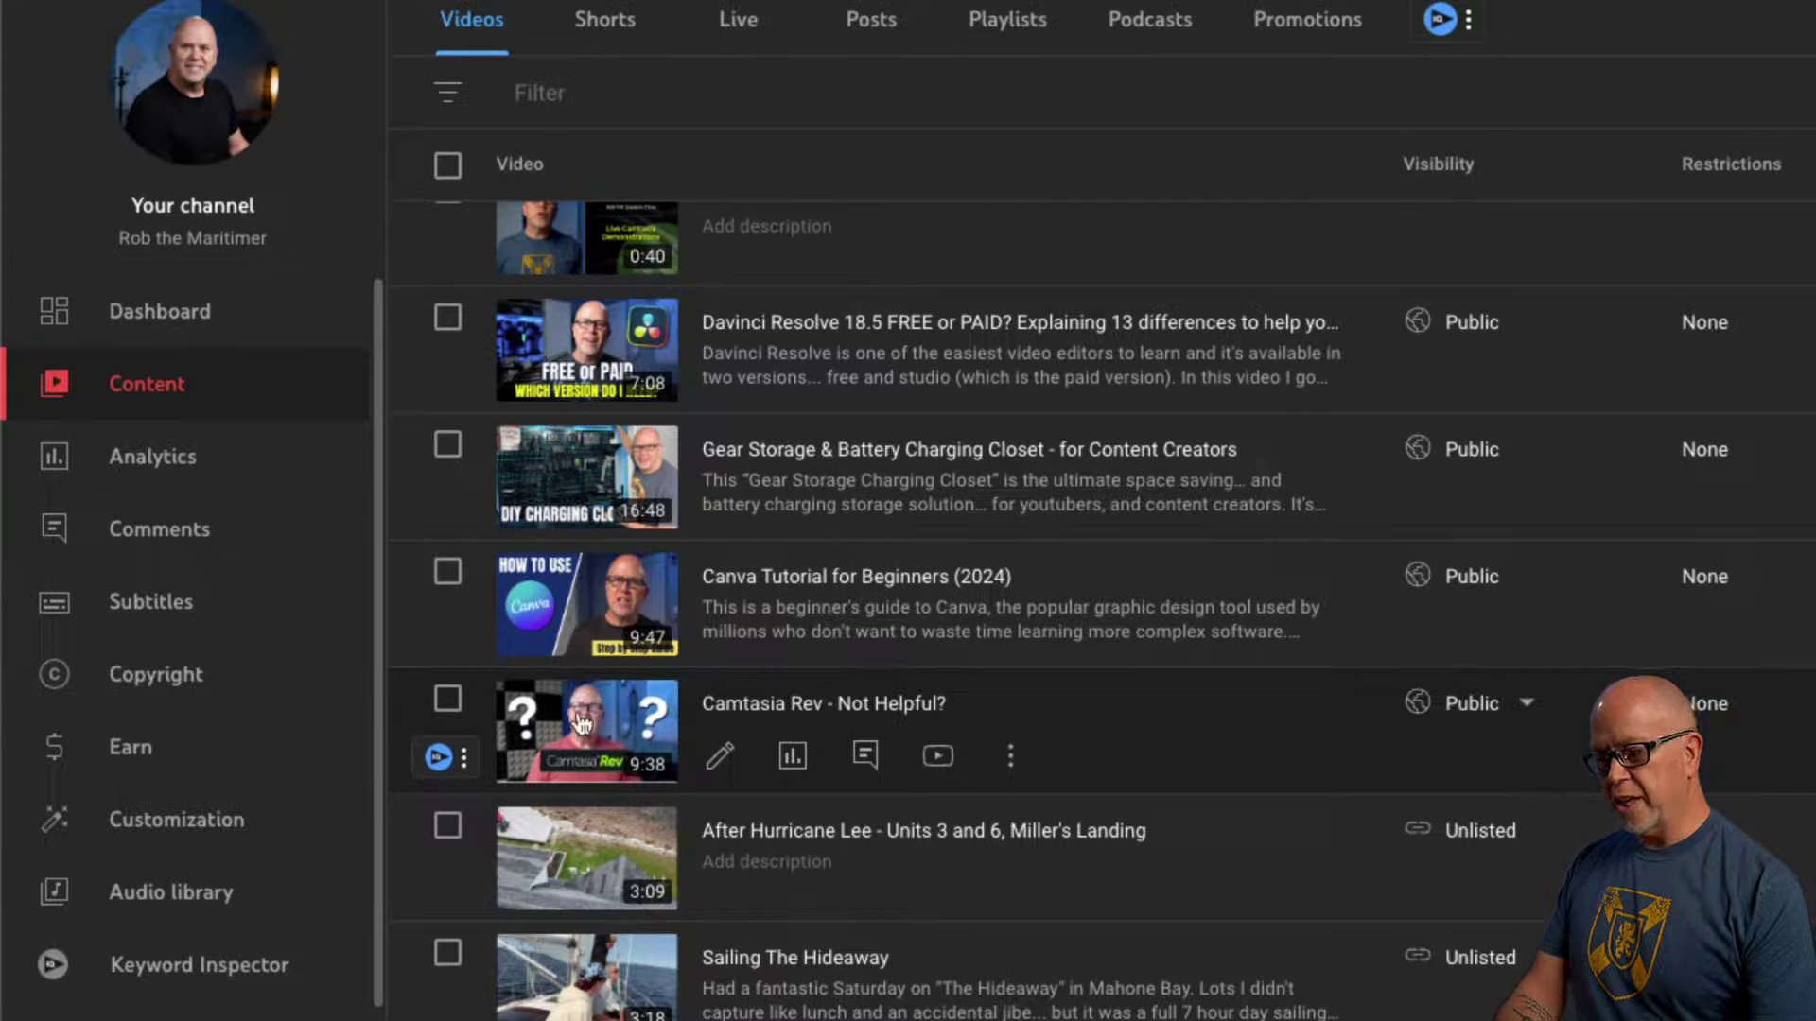
{"action": "left_click", "coordinate": [723, 756]}
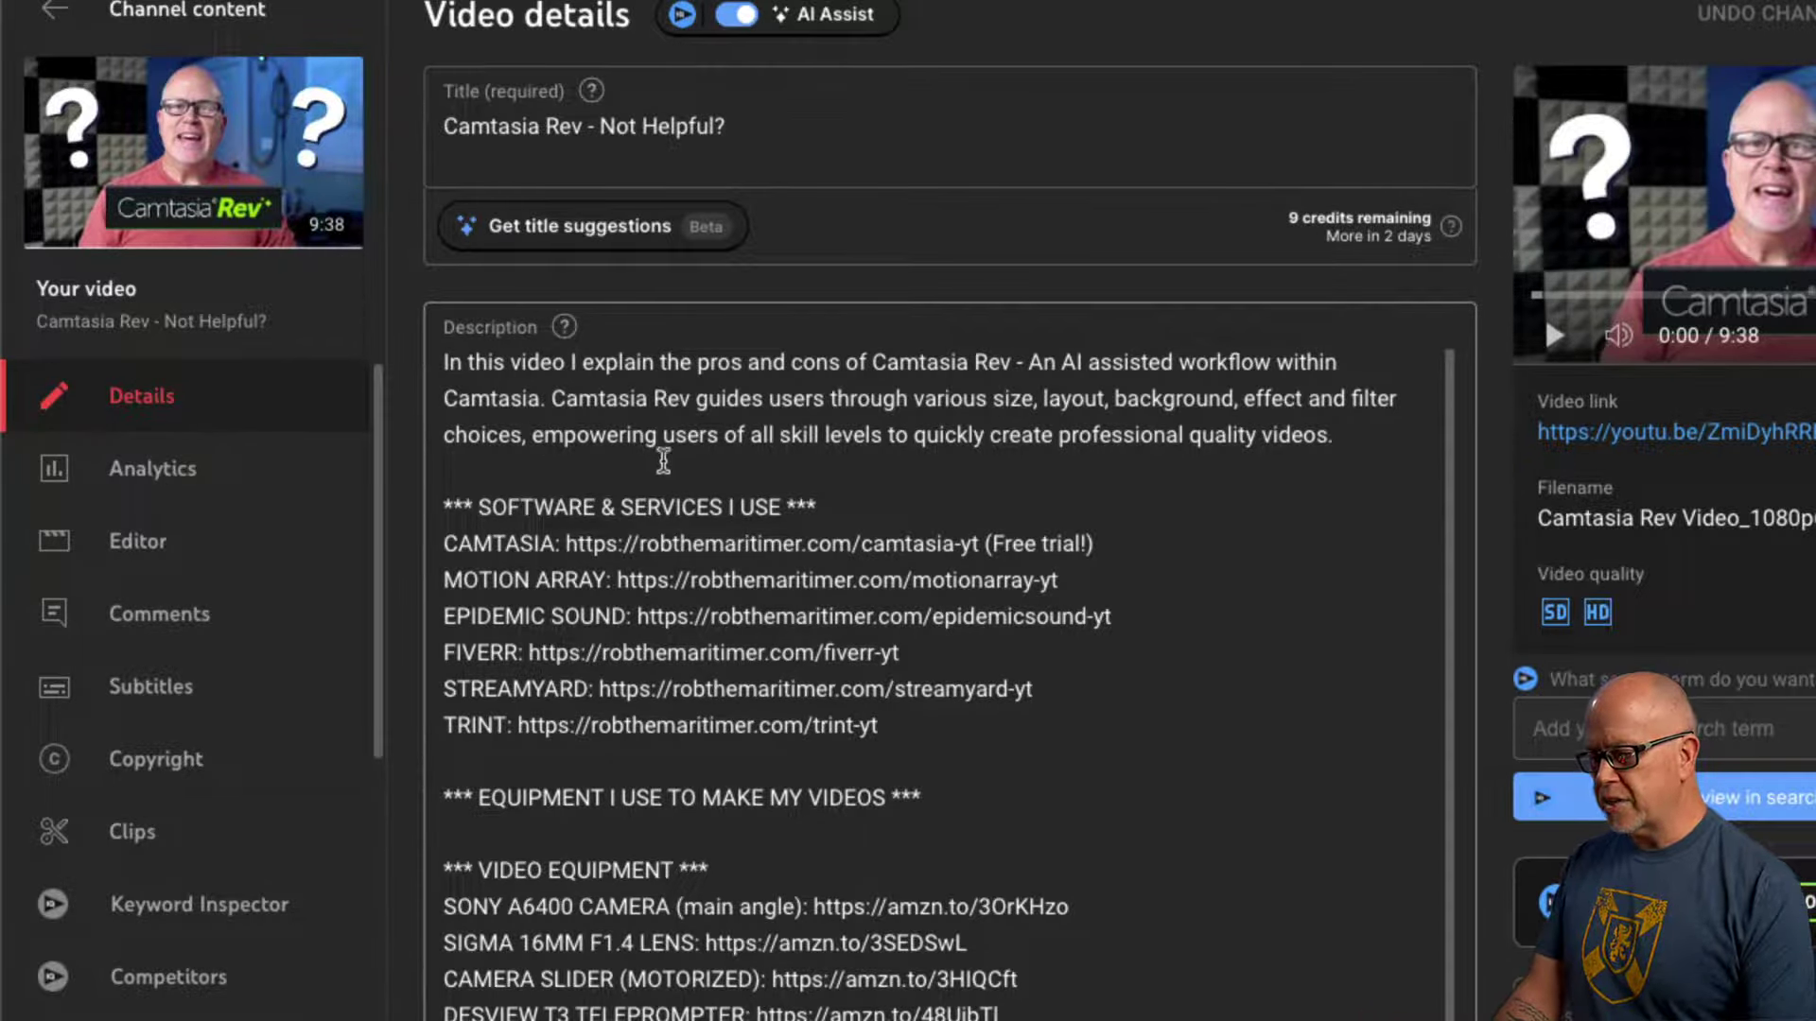
- Insert two '----------' divider lines after the intro paragraph, separated by one blank line
{"action": "scroll", "coordinate": [942, 748], "scroll_direction": "down", "scroll_amount": 5}
{"action": "scroll", "coordinate": [961, 757], "scroll_direction": "up", "scroll_amount": 8}
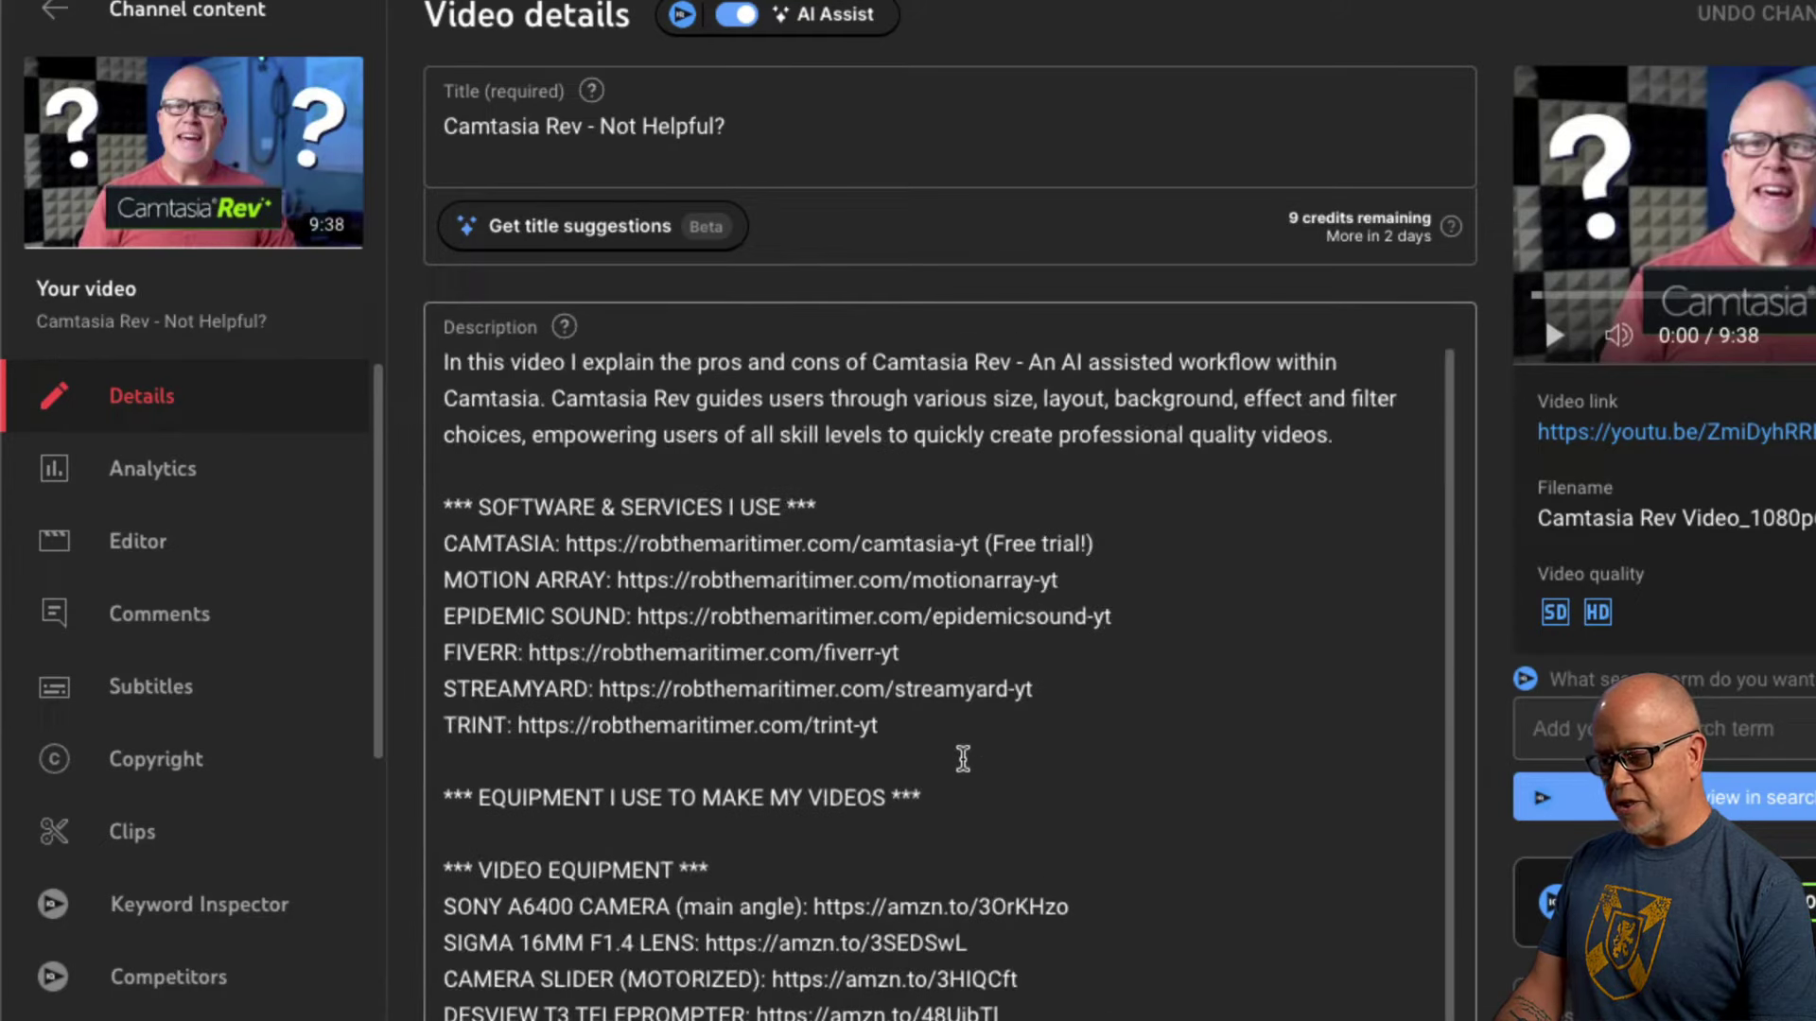
{"action": "left_click", "coordinate": [688, 470]}
{"action": "key", "text": "Return"}
{"action": "key", "text": "Return"}
{"action": "key", "text": "Return"}
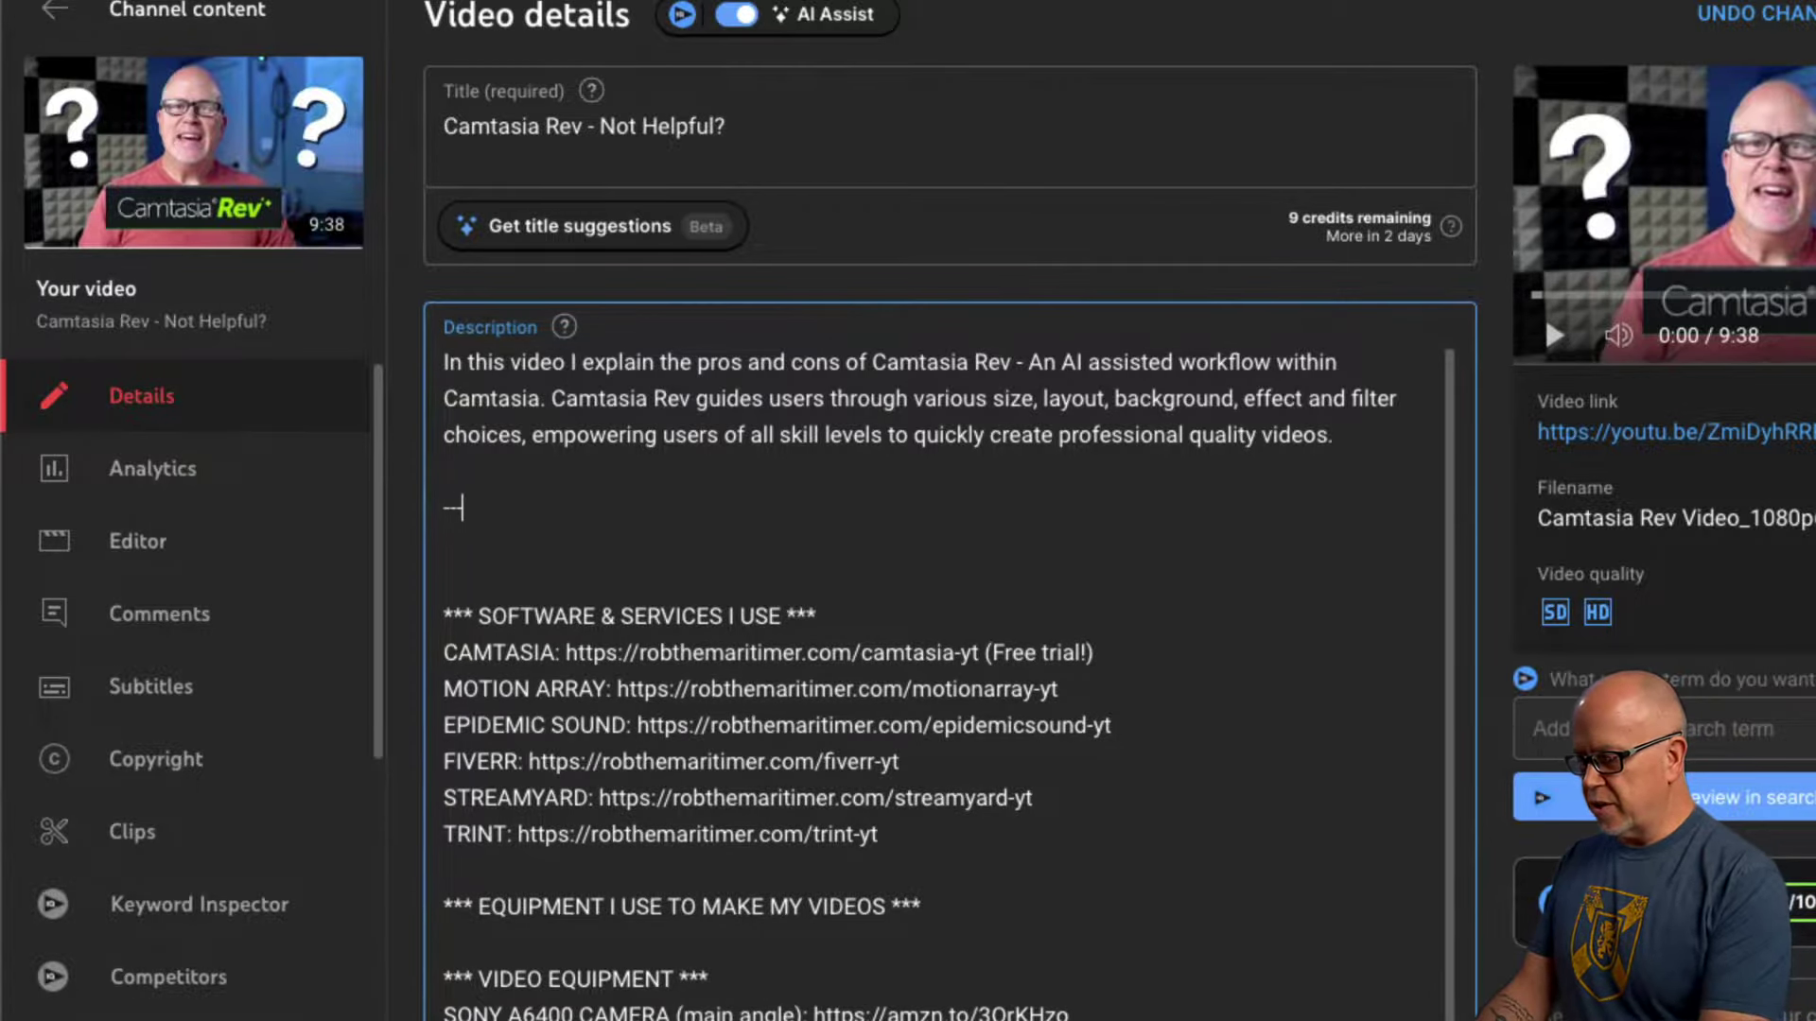
{"action": "type", "text": "----------"}
{"action": "key", "text": "Return"}
{"action": "key", "text": "Return"}
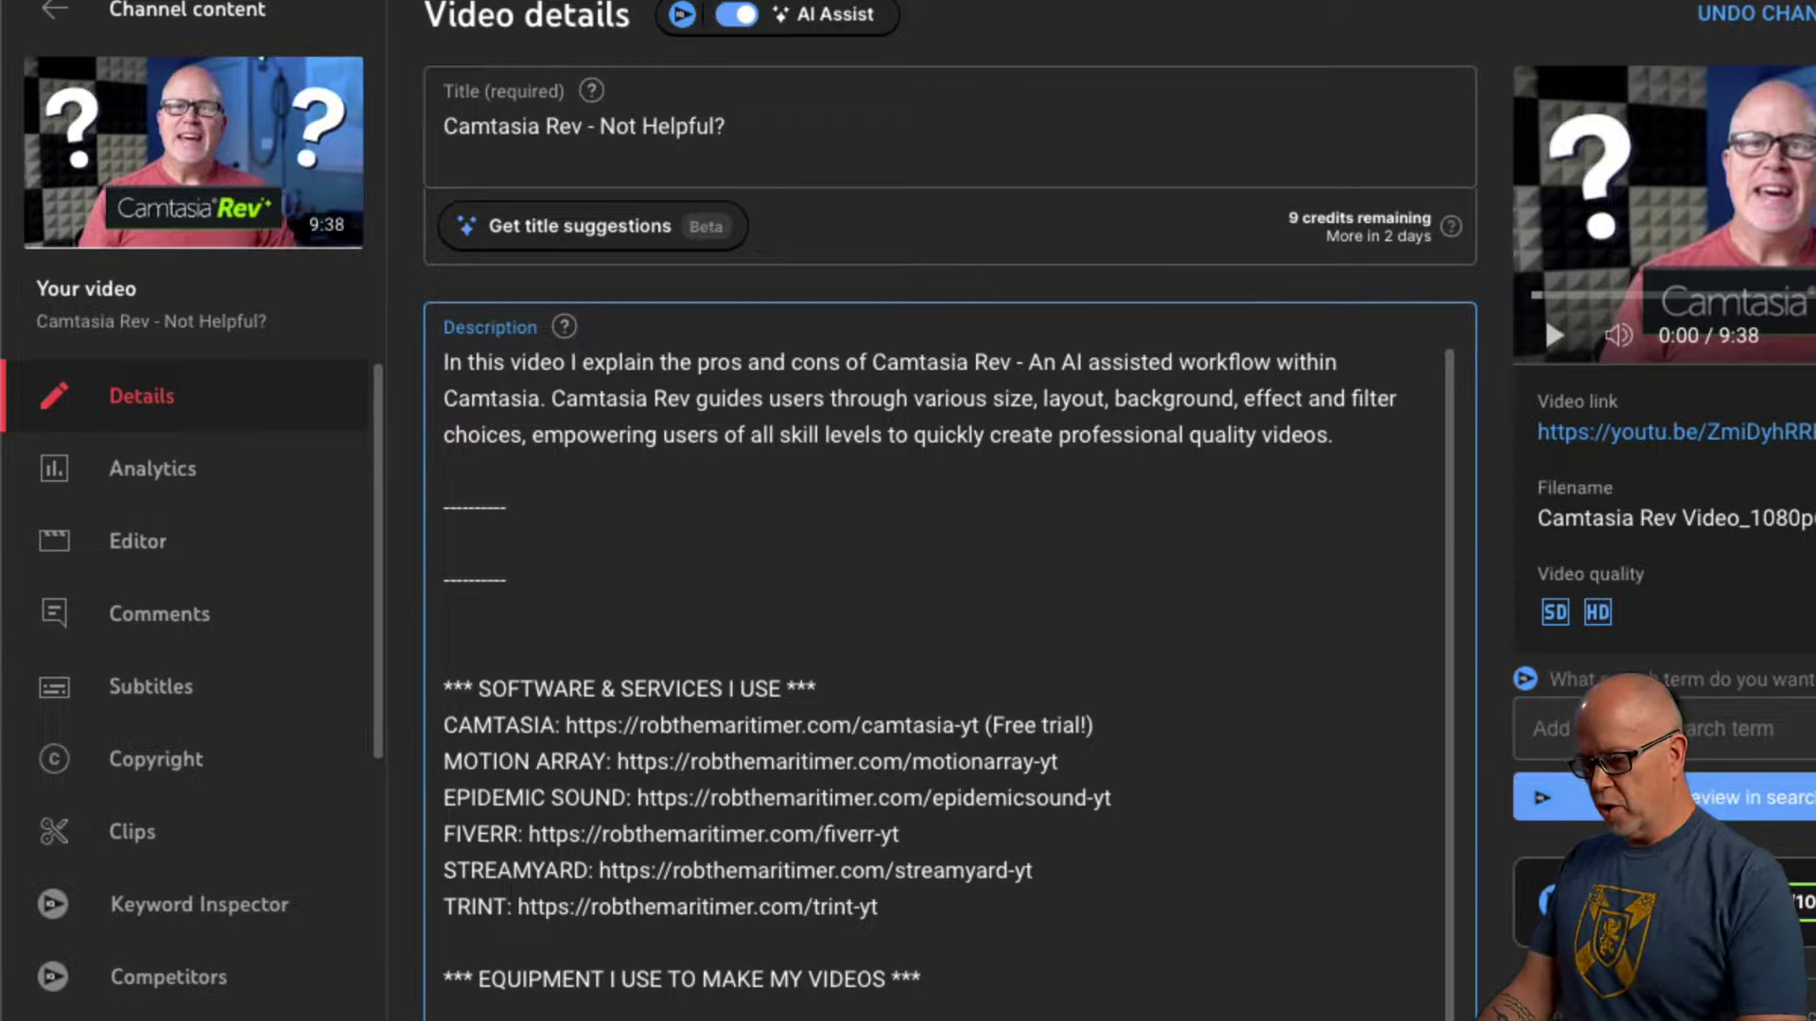
{"action": "key", "text": "Delete"}
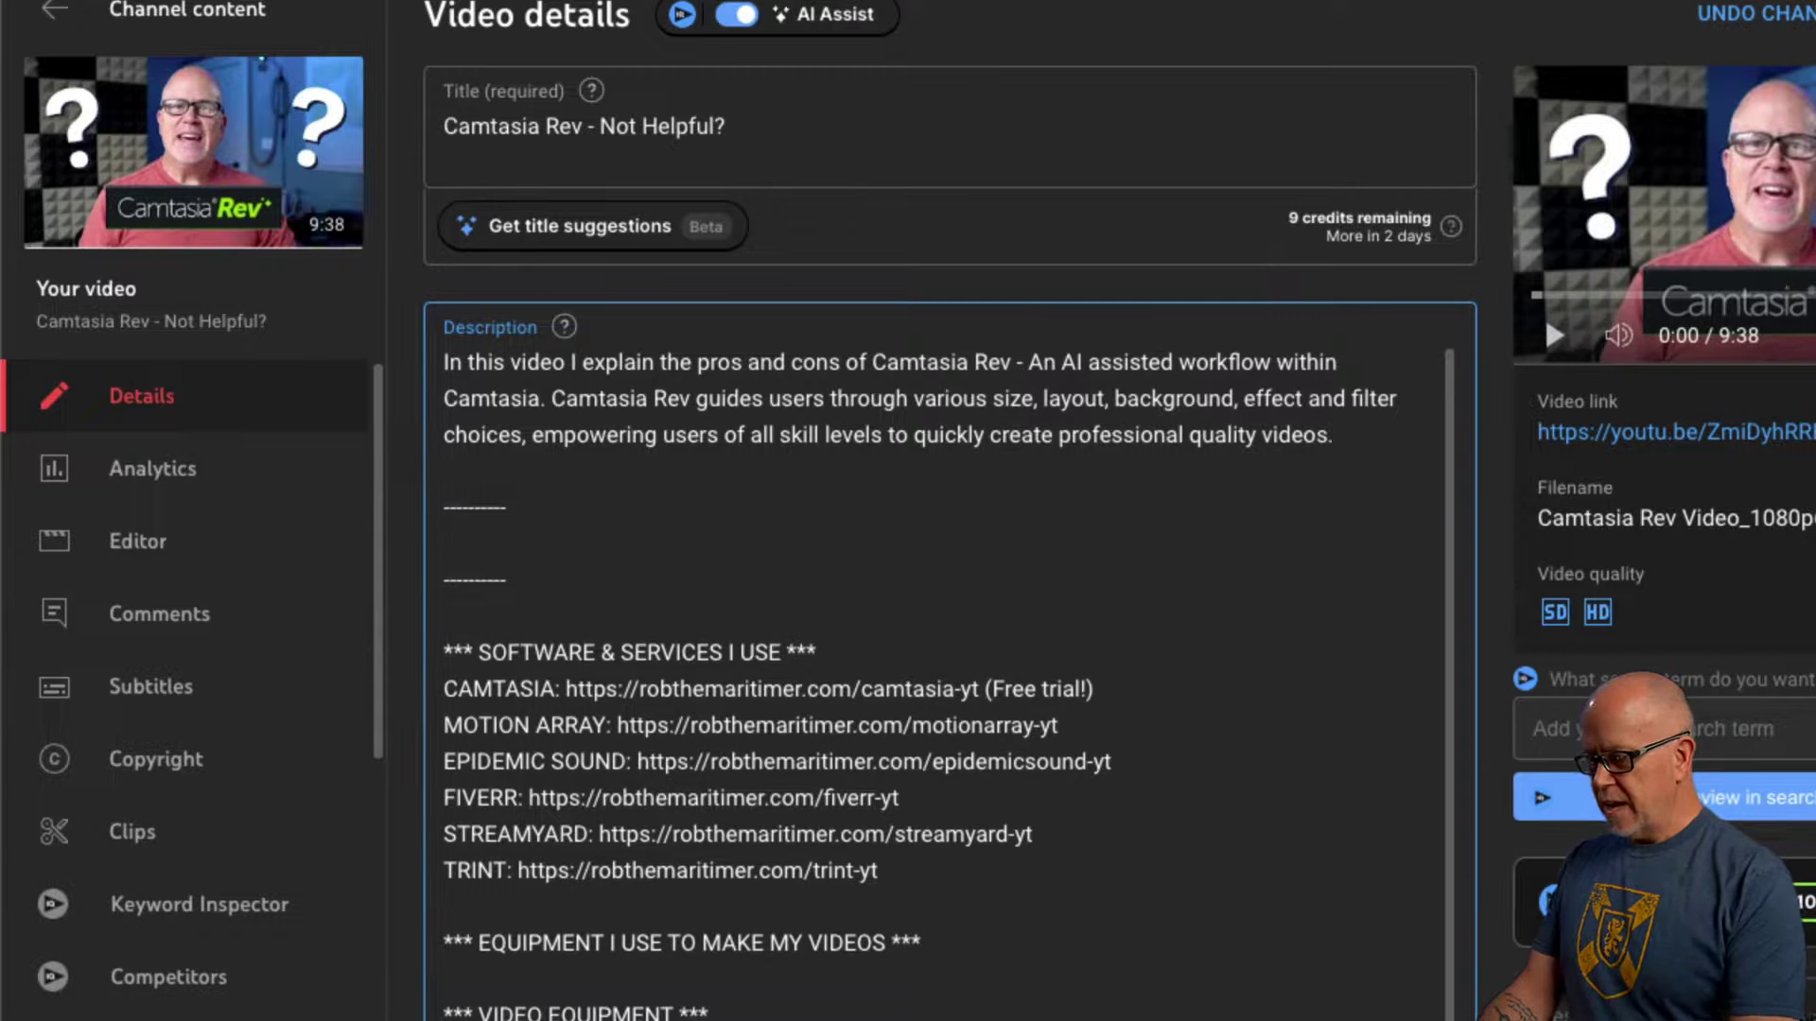
- Type '0:00 Intro' between the dividers with a 'CHAPTERS:' heading line above it
{"action": "left_click", "coordinate": [548, 536]}
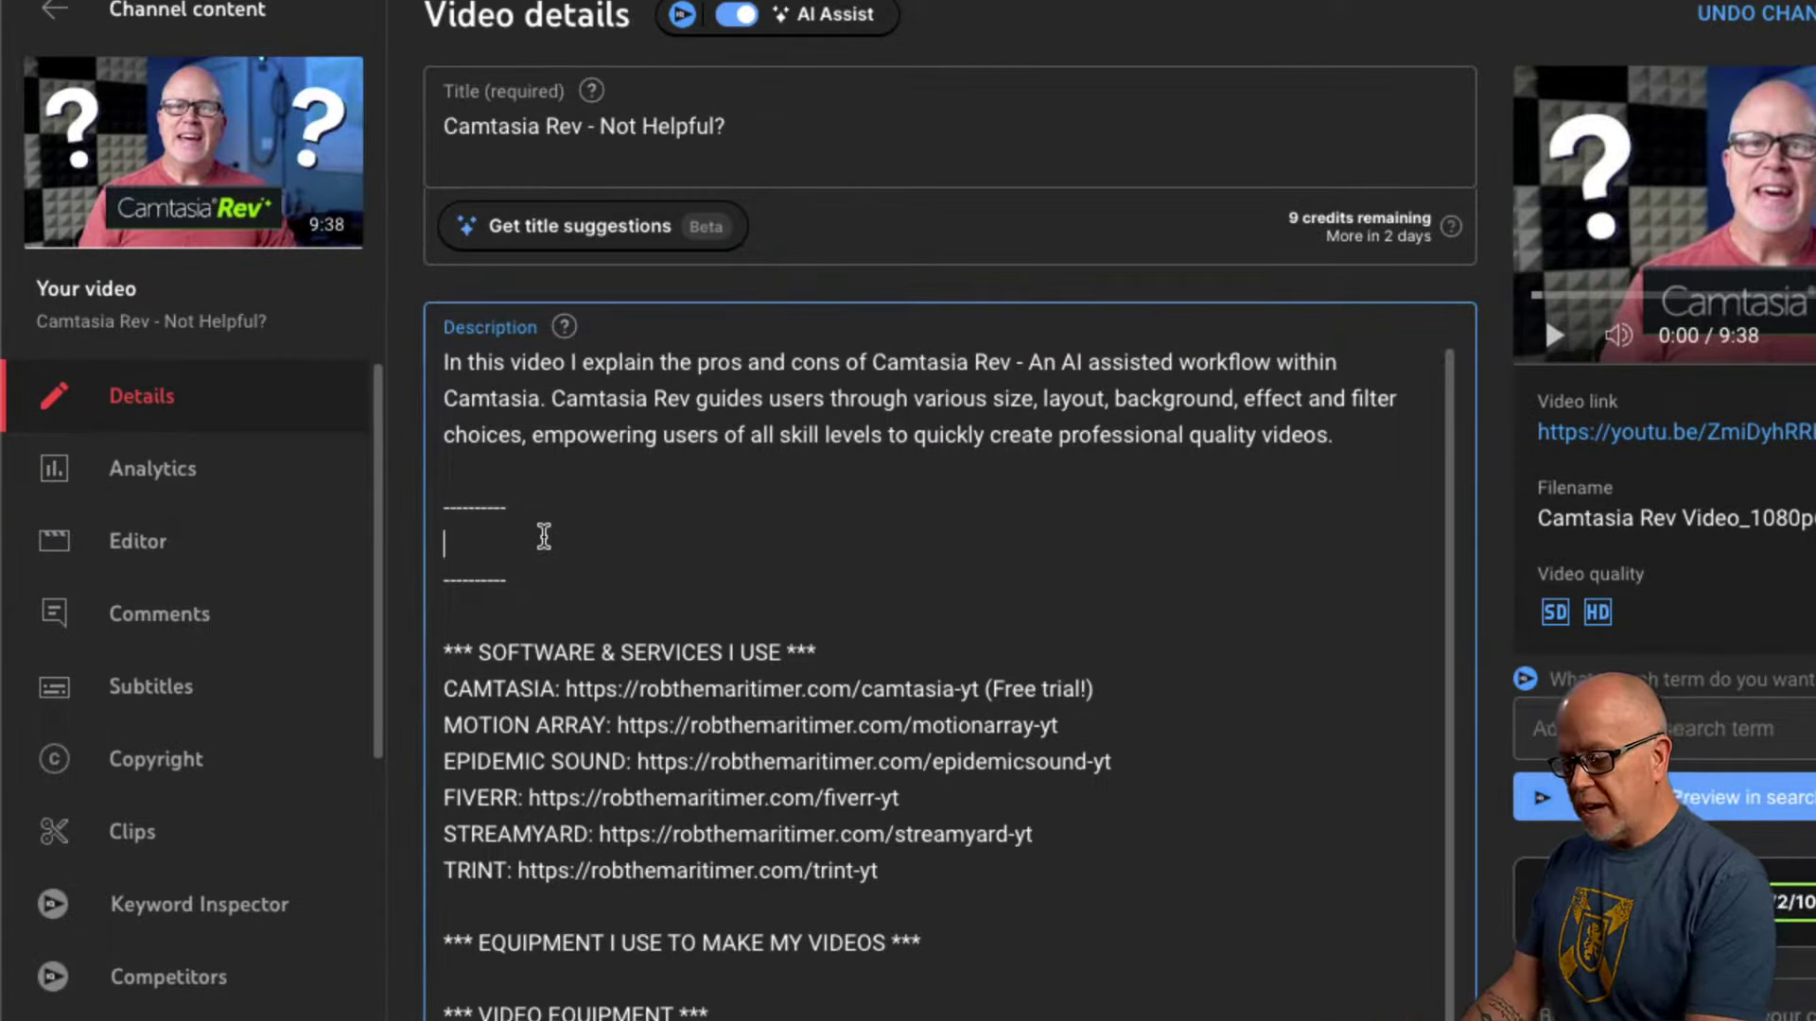
{"action": "type", "text": "0:00"}
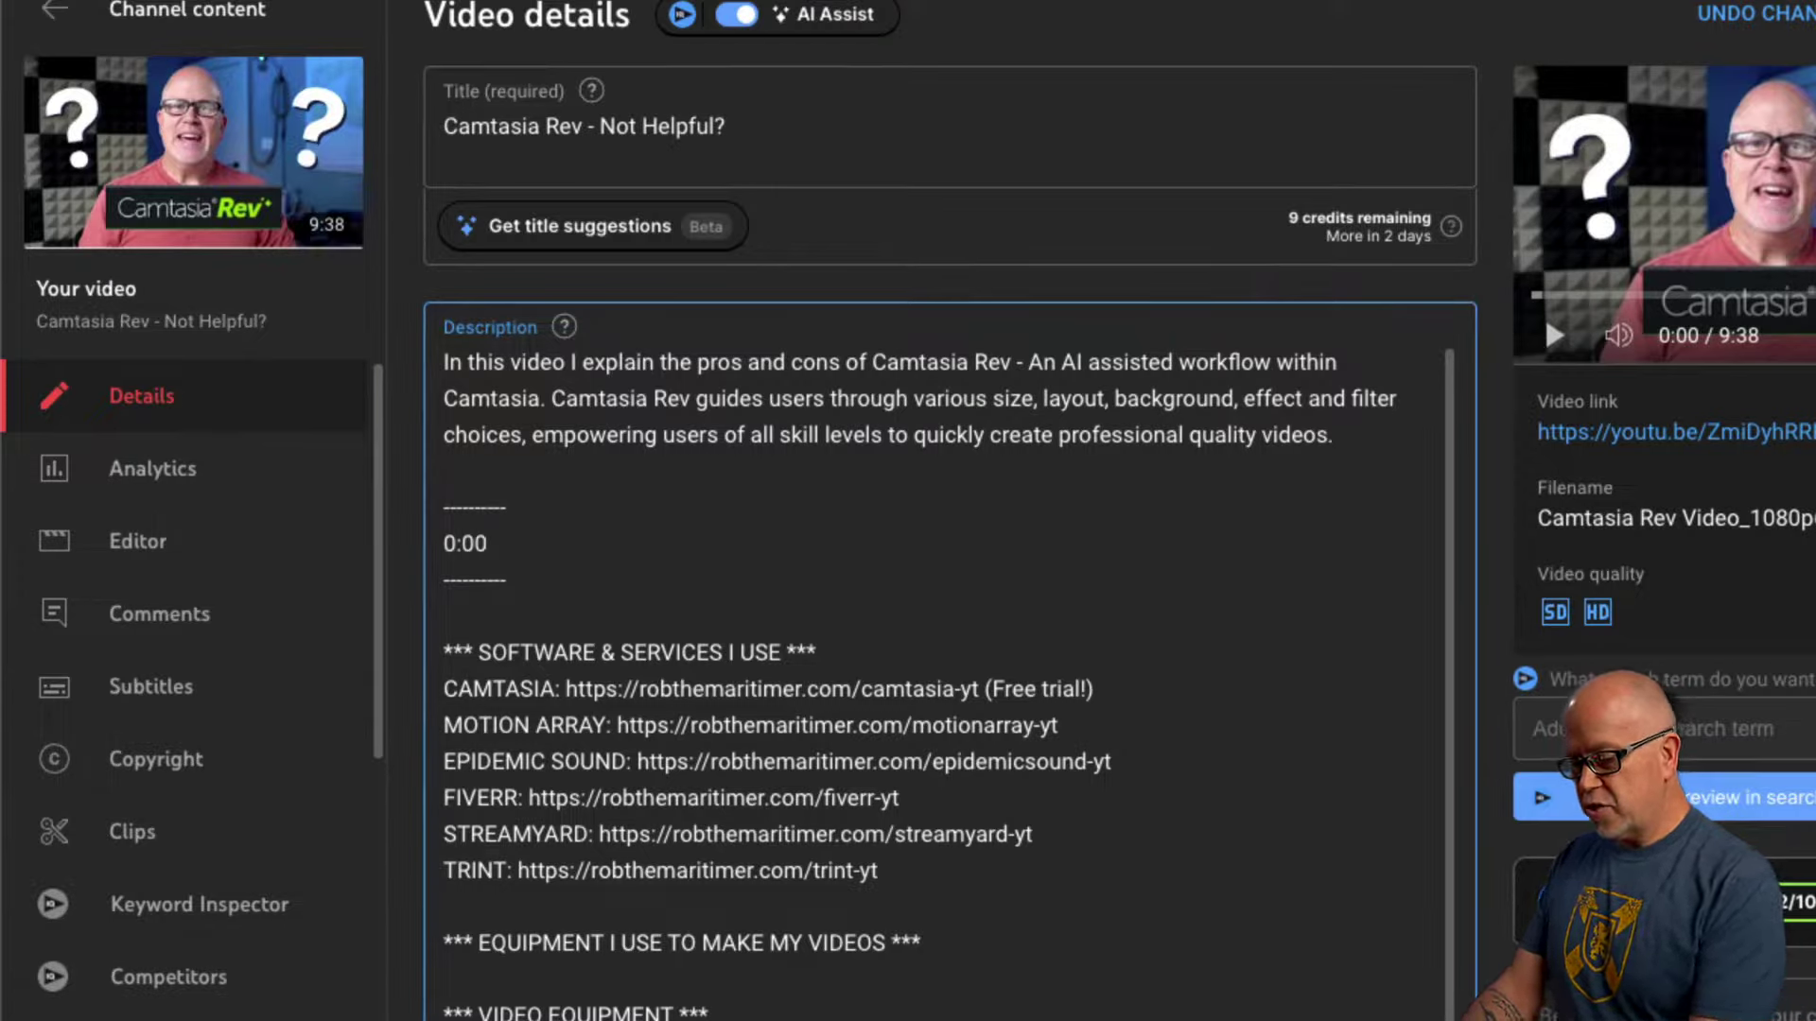
{"action": "type", "text": "tro"}
{"action": "key", "text": "Return"}
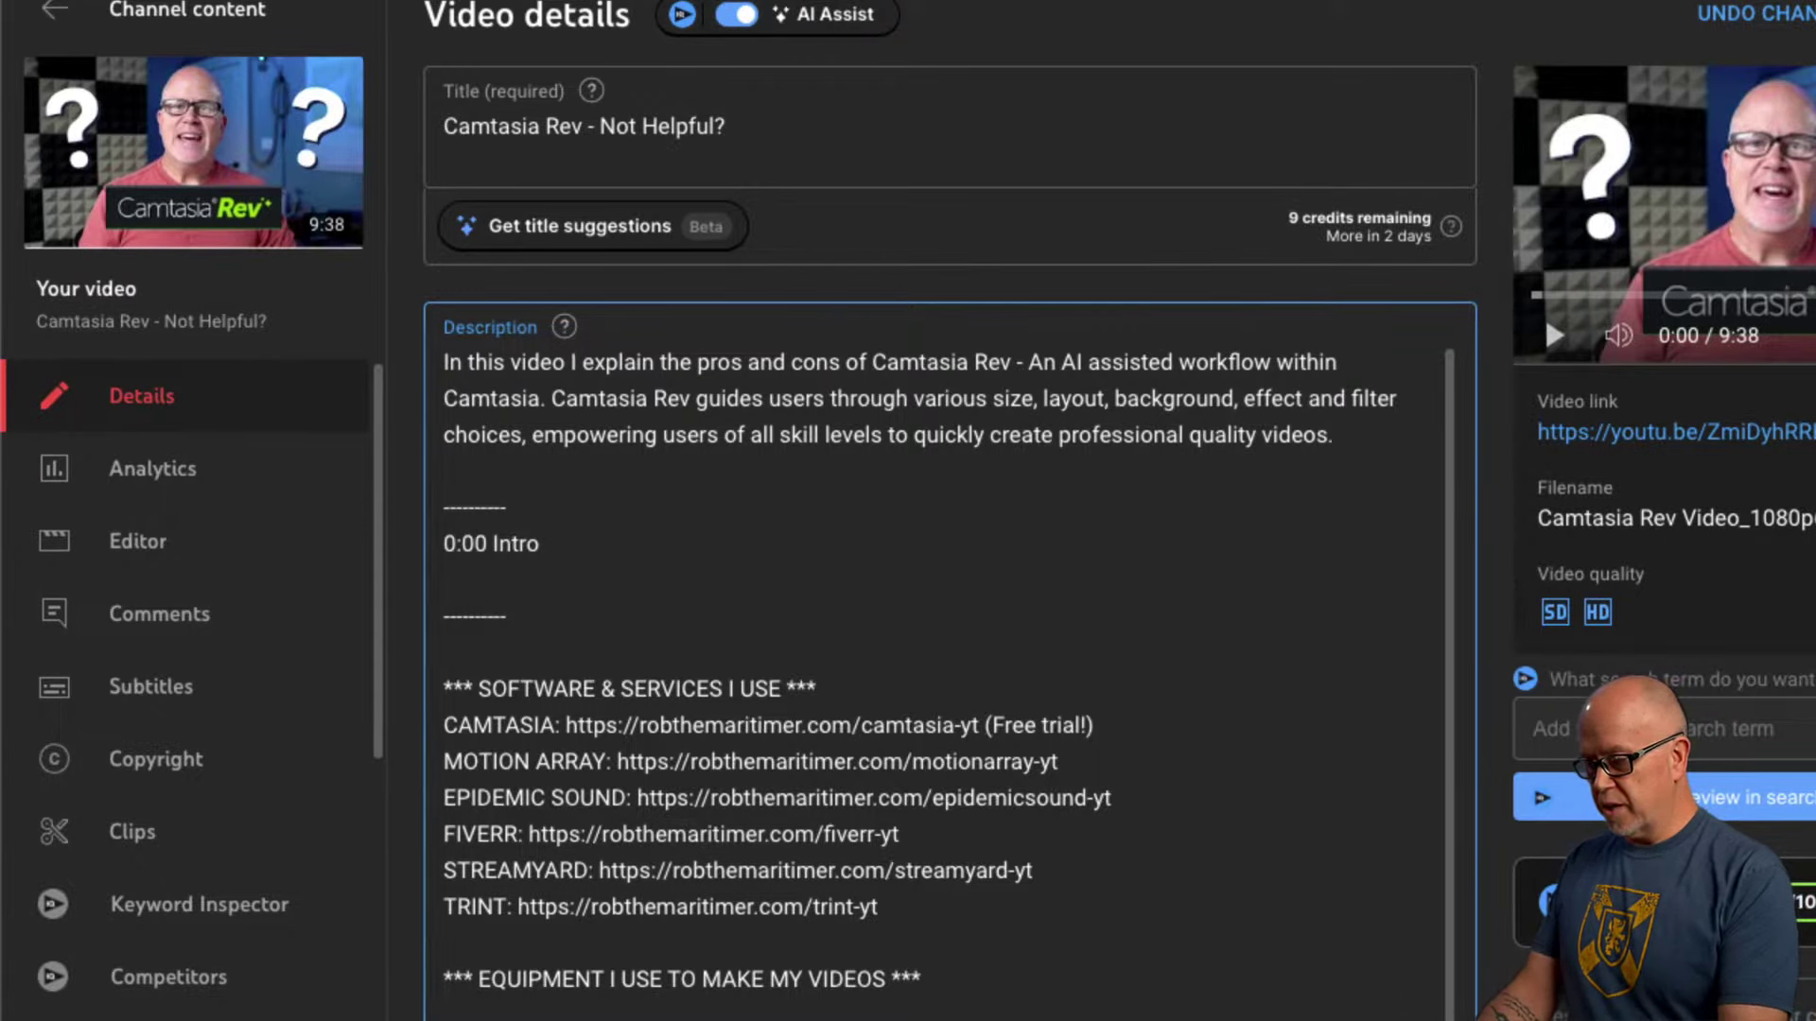
{"action": "key", "text": "Return"}
{"action": "type", "text": "CHAPTER"}
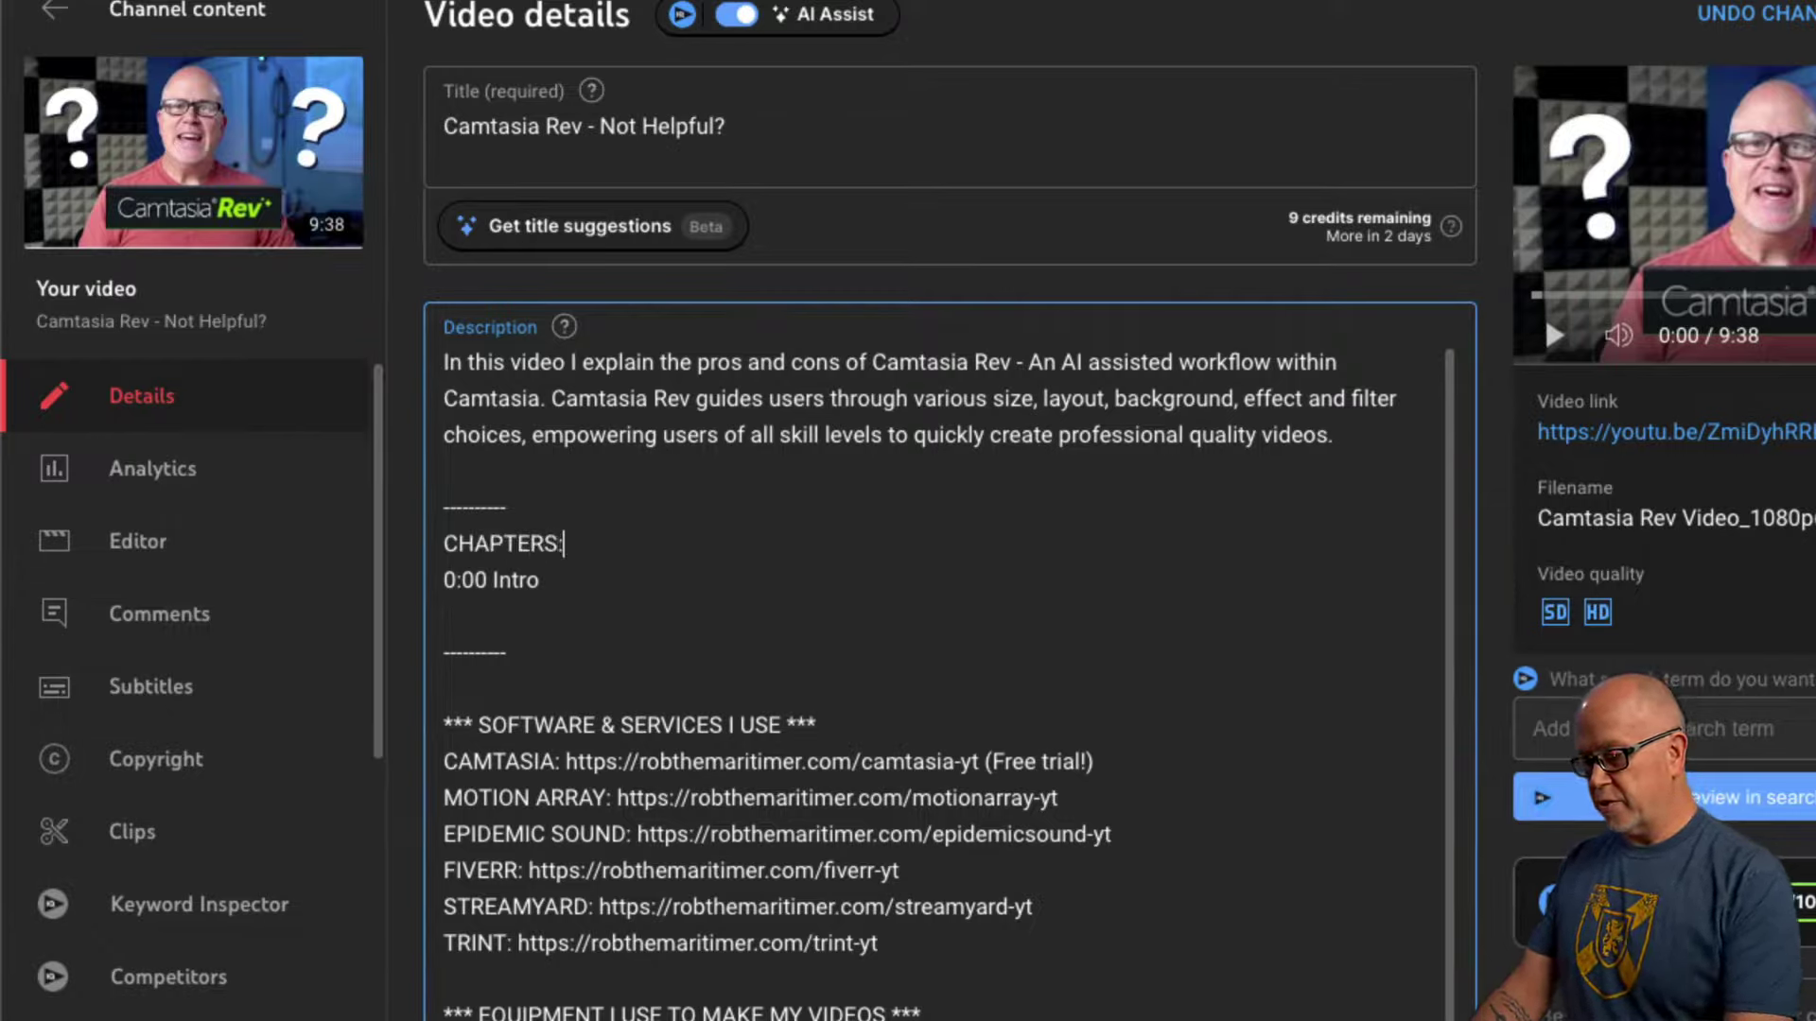
{"action": "type", "text": "S:"}
- Add the line '0:37 Camtasia Rev Pop Up' under 0:00 Intro
{"action": "left_click", "coordinate": [540, 579]}
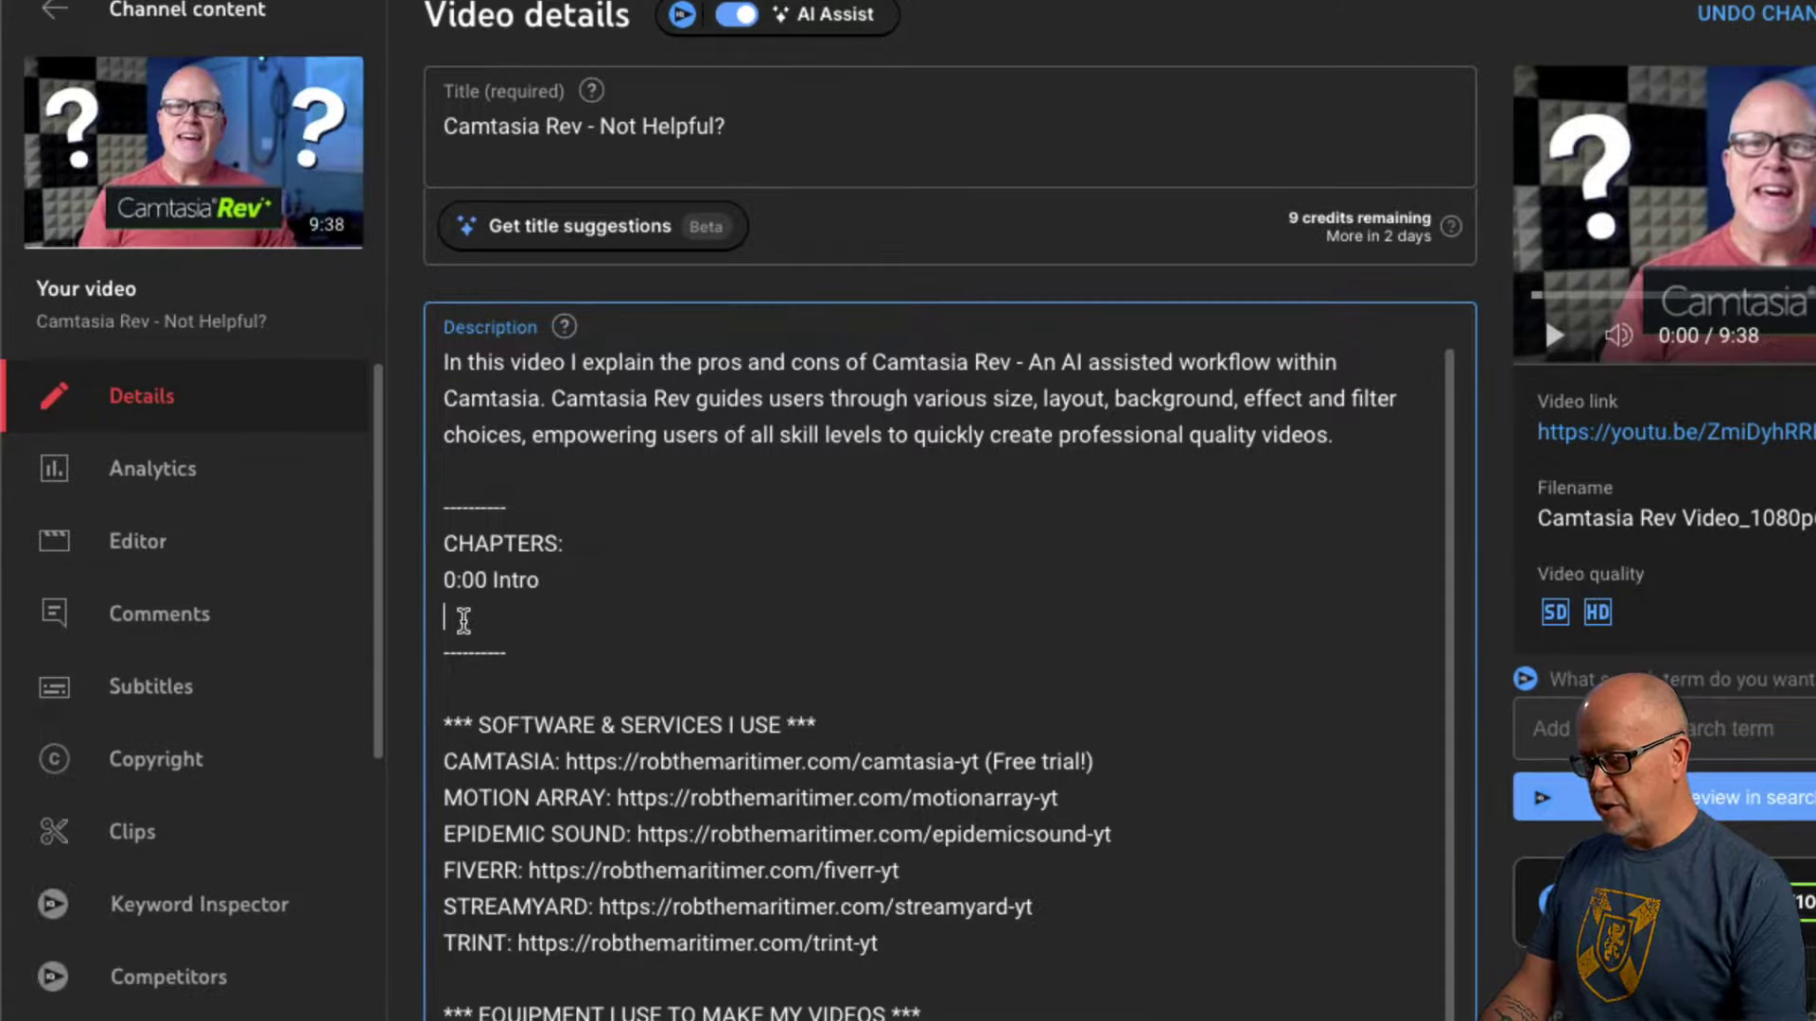
{"action": "type", "text": "0:37"}
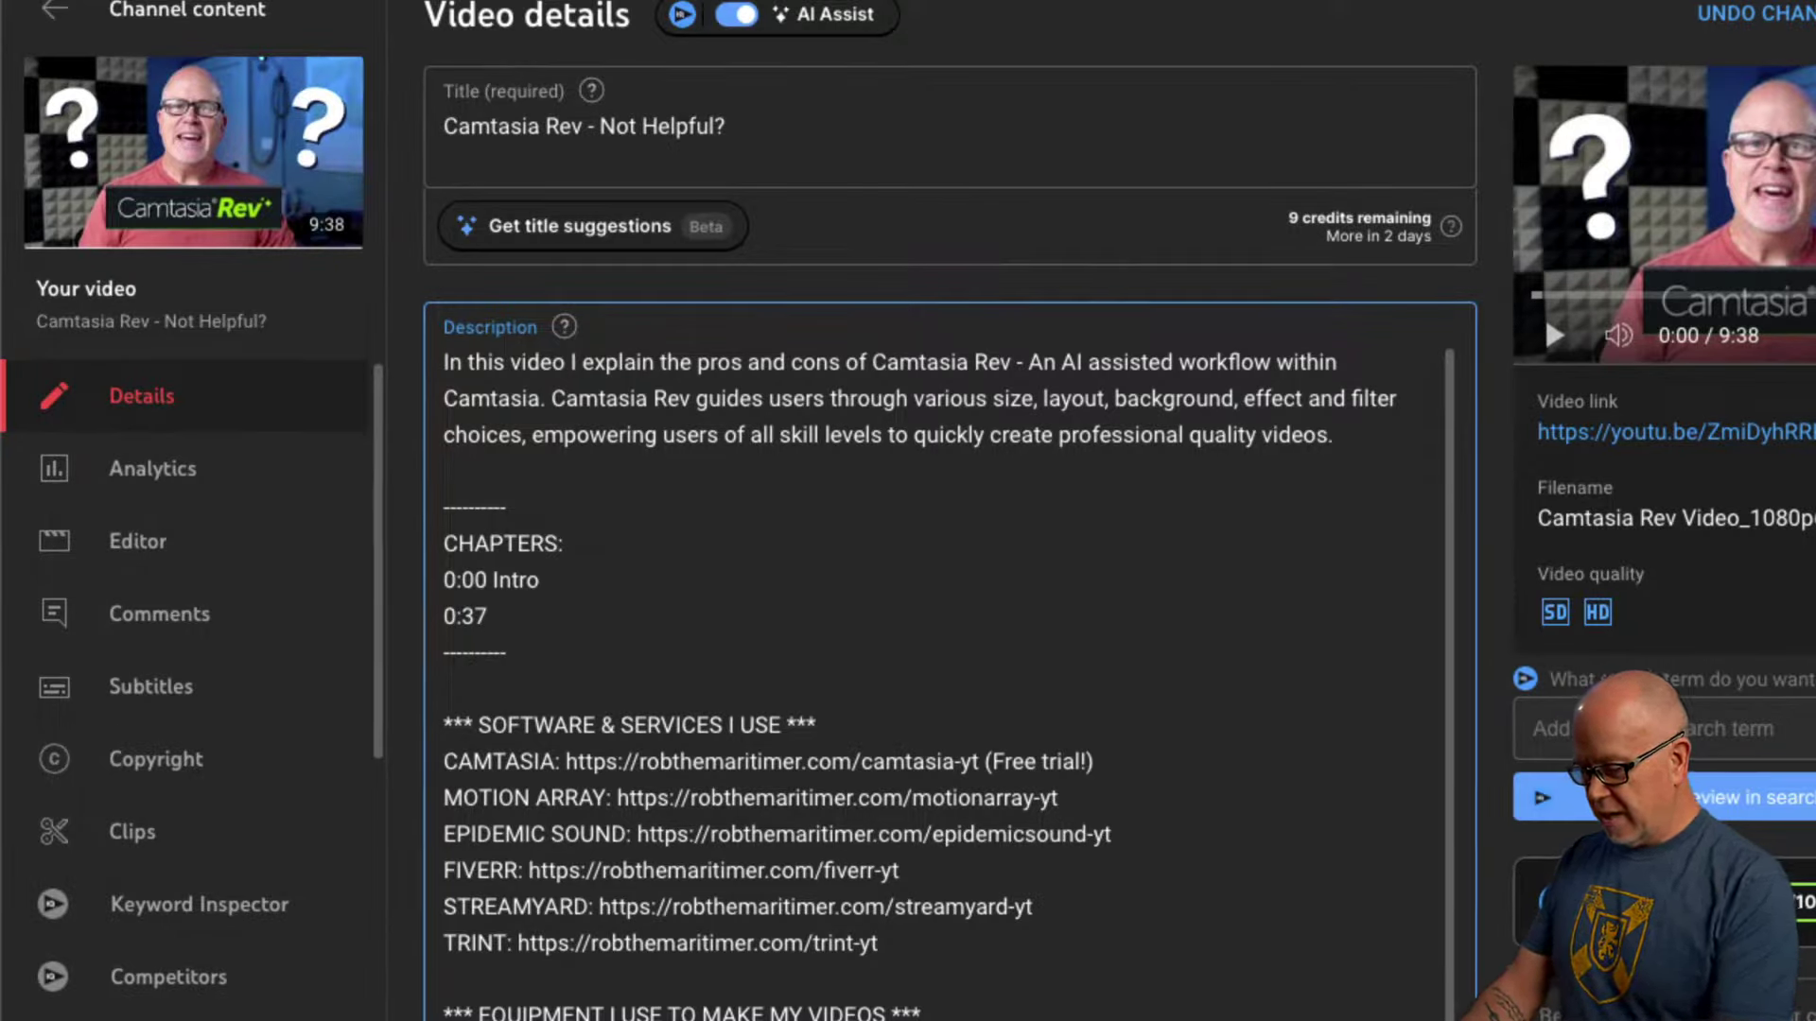
{"action": "type", "text": " Camtasia Rev Pop U"}
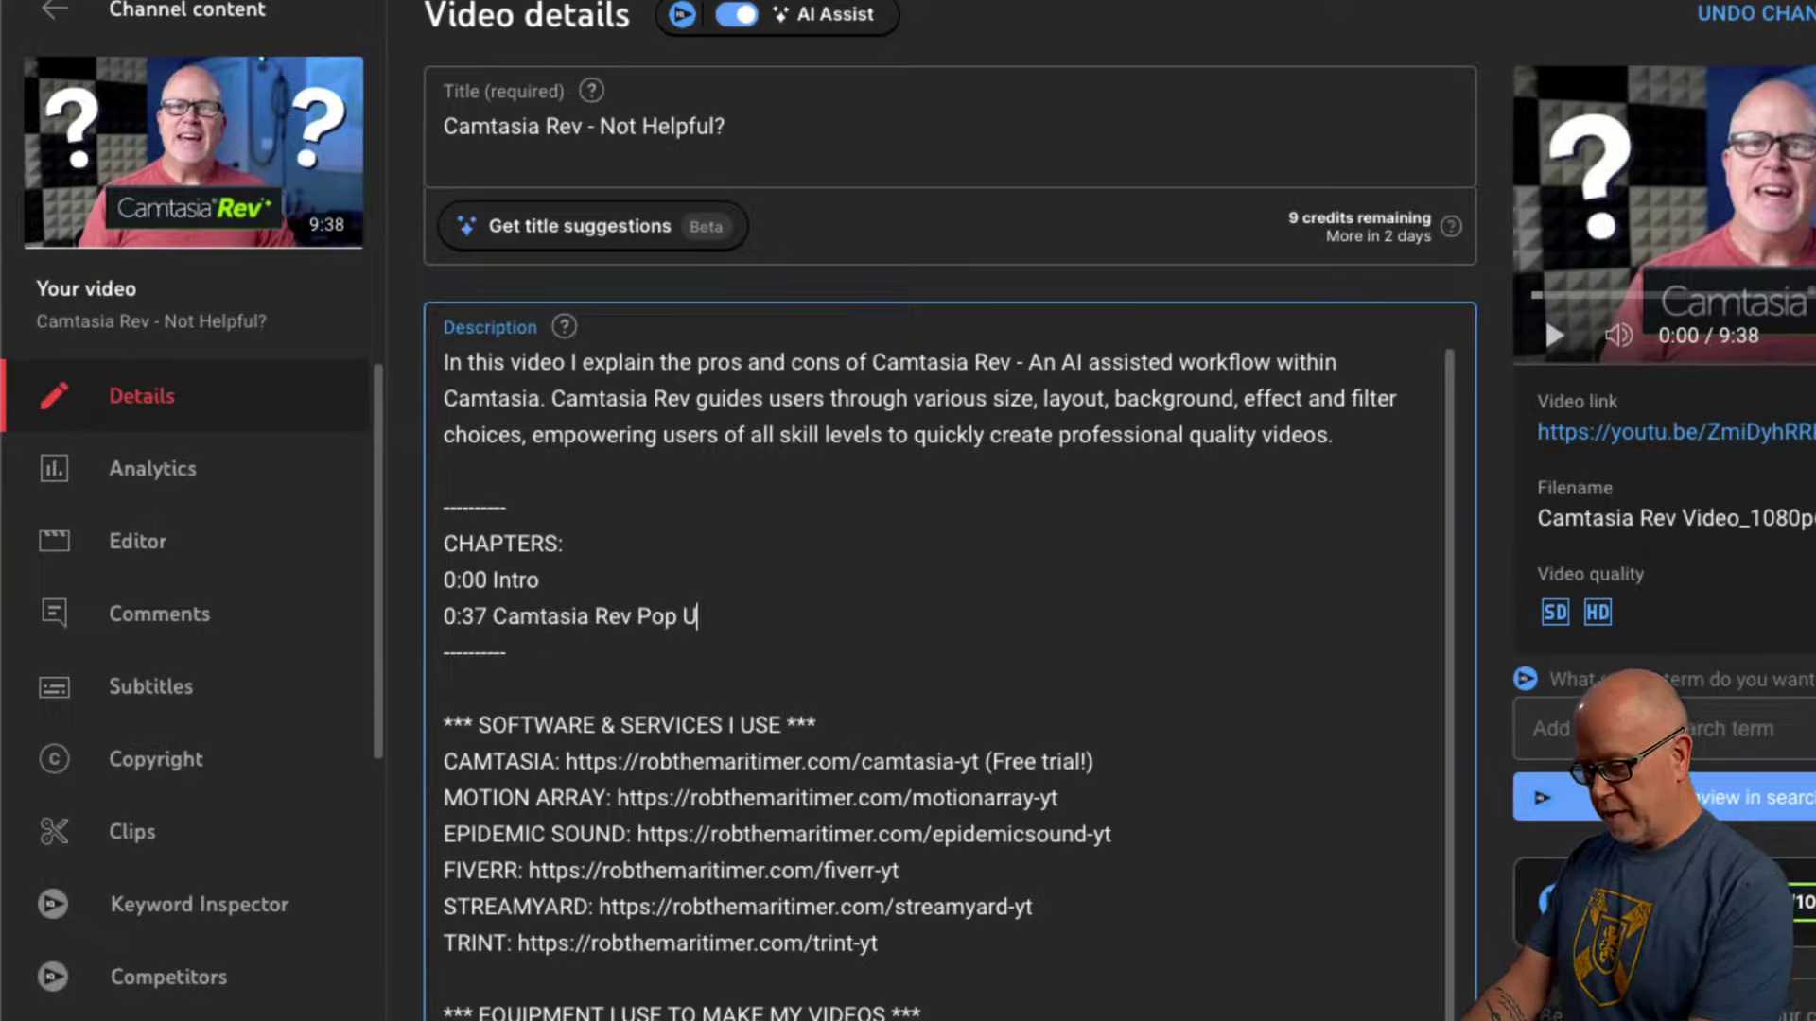
{"action": "type", "text": "p"}
{"action": "key", "text": "Return"}
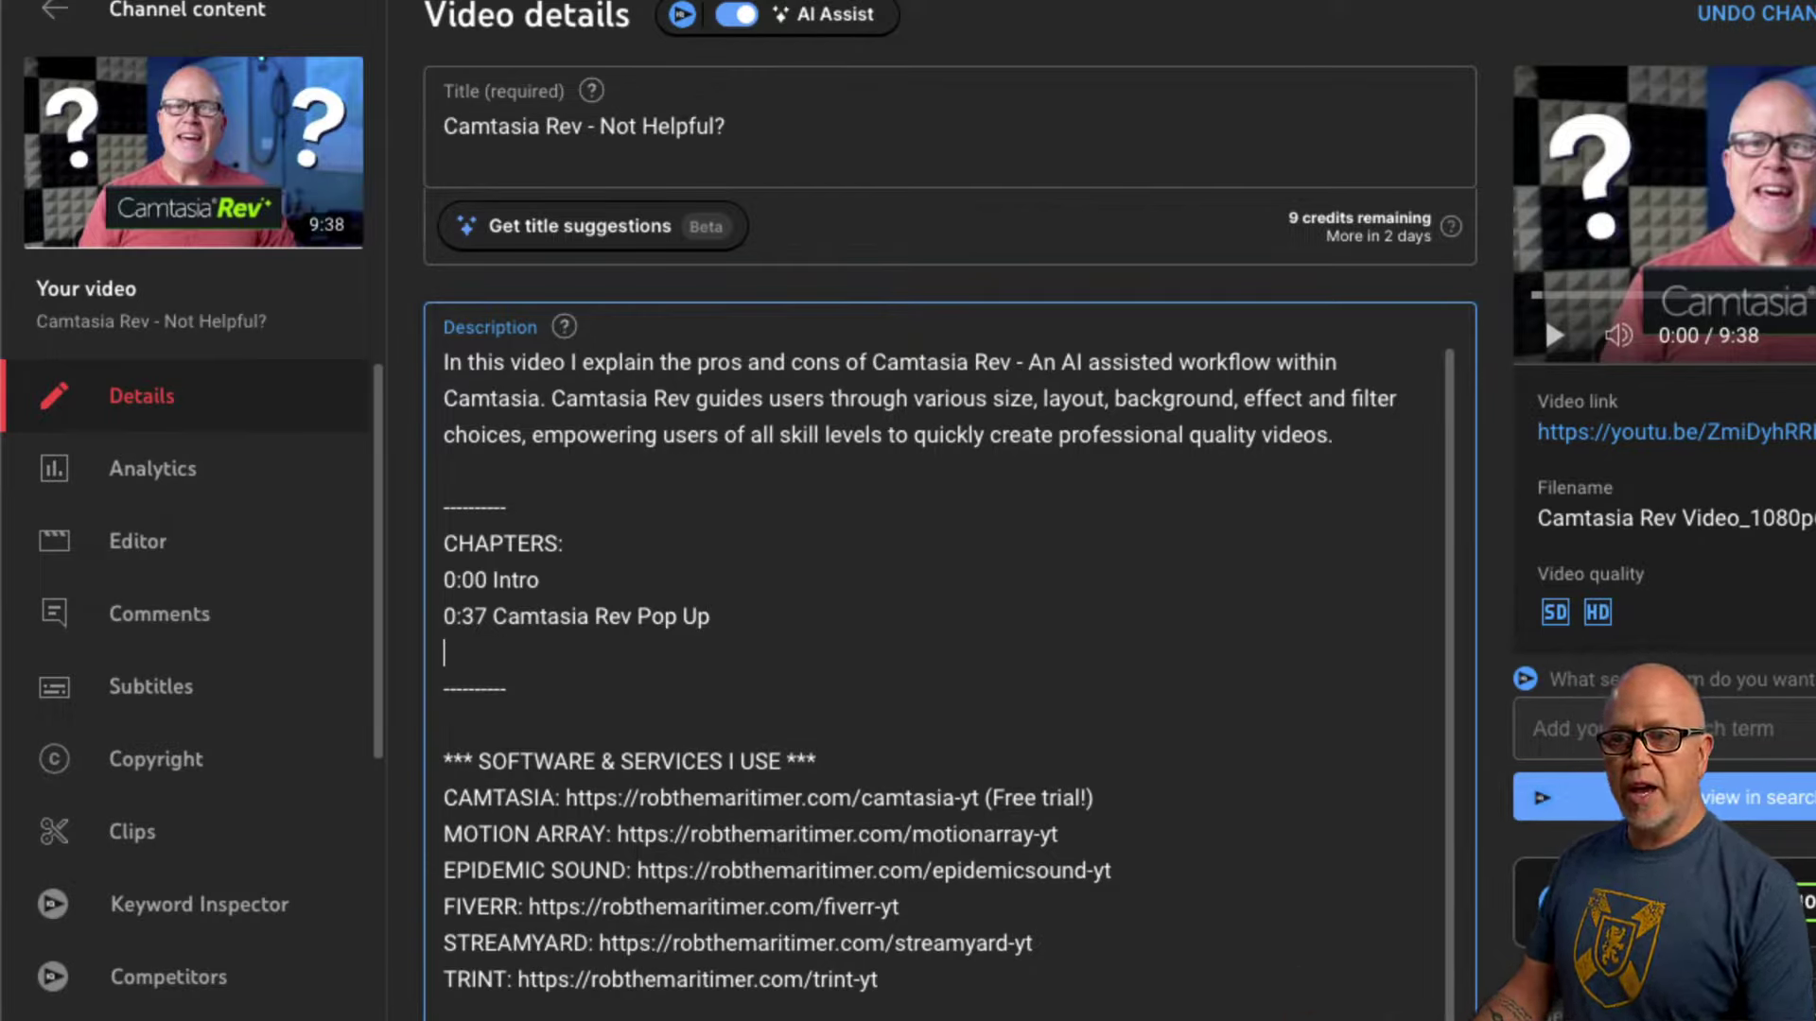
{"action": "key", "text": "Tab"}
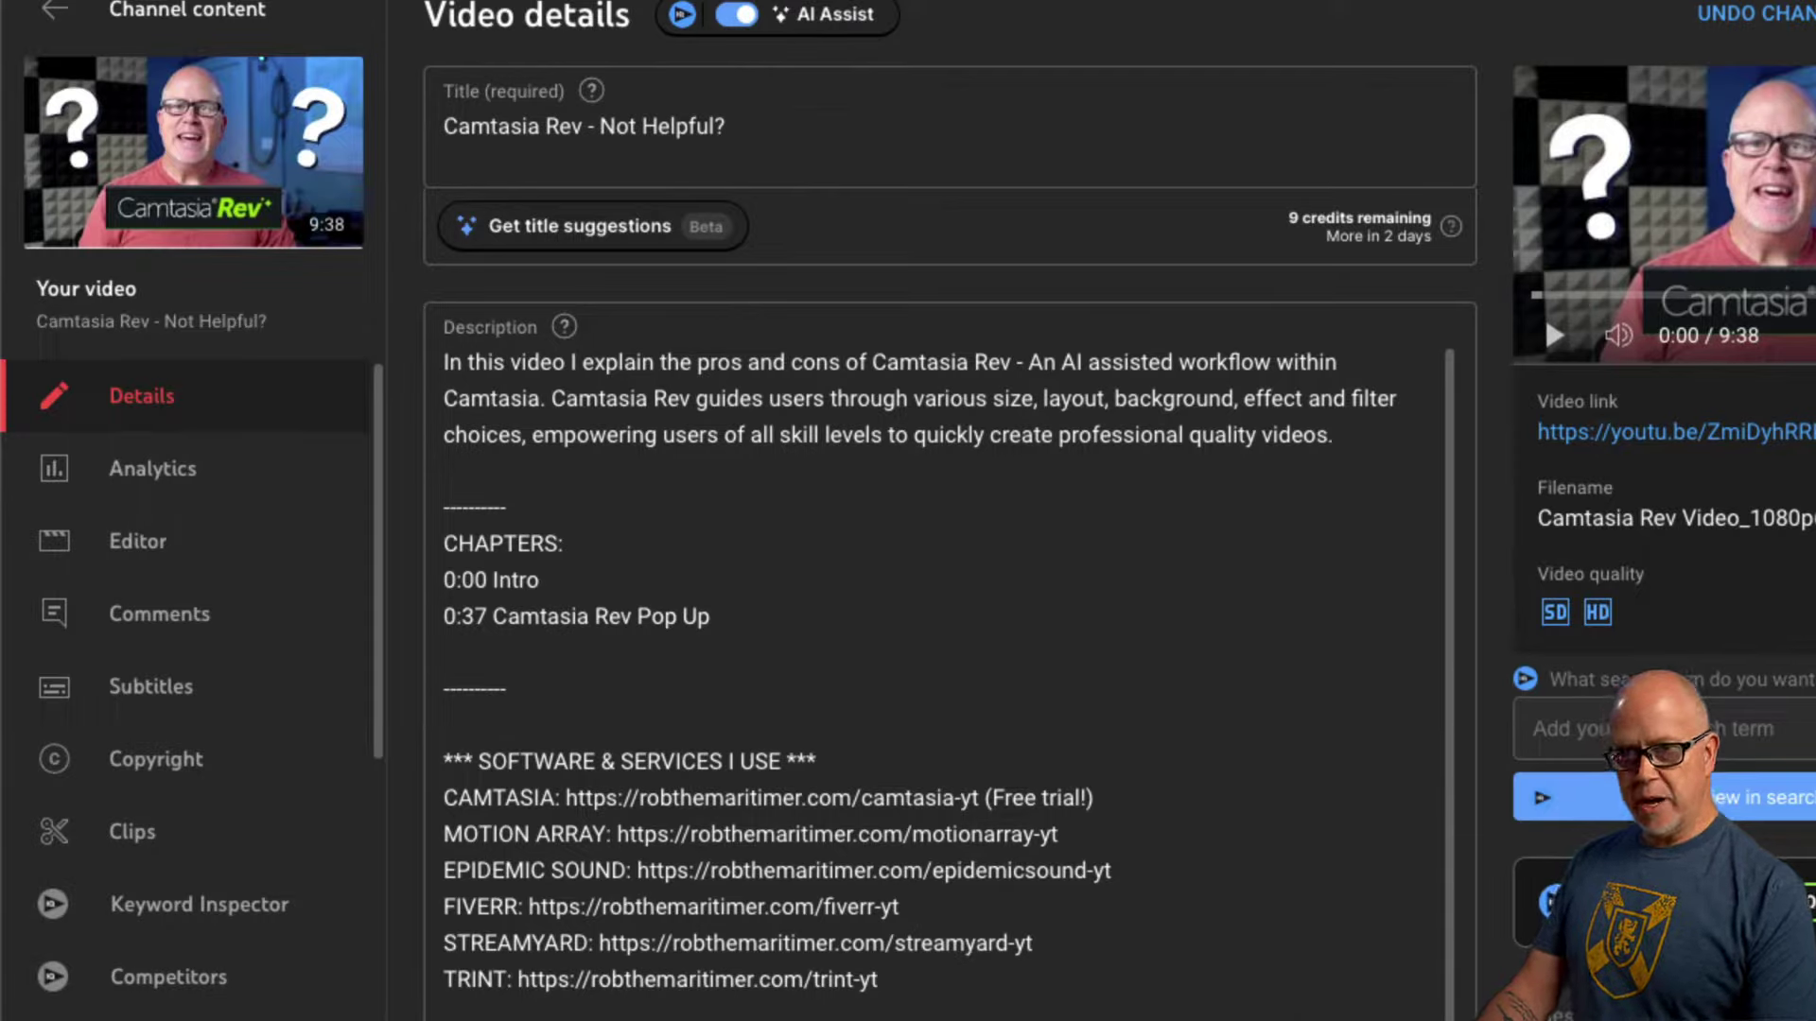
- Paste the remaining eight chapter timestamps, 1:23 What is Camtasia Rev? through 9:12 Outro
{"action": "left_click", "coordinate": [499, 651]}
{"action": "type", "text": "1:23 What is Camtasia Rev? 3:43 Adjusting your edits 4:20 Does Rev speed up workflow? 5:27 When it might slow you down 6:23 Toggled Rev on by accident 7:14 Bonus Tip! 8:08 Conclusion 9:12 Outro"}
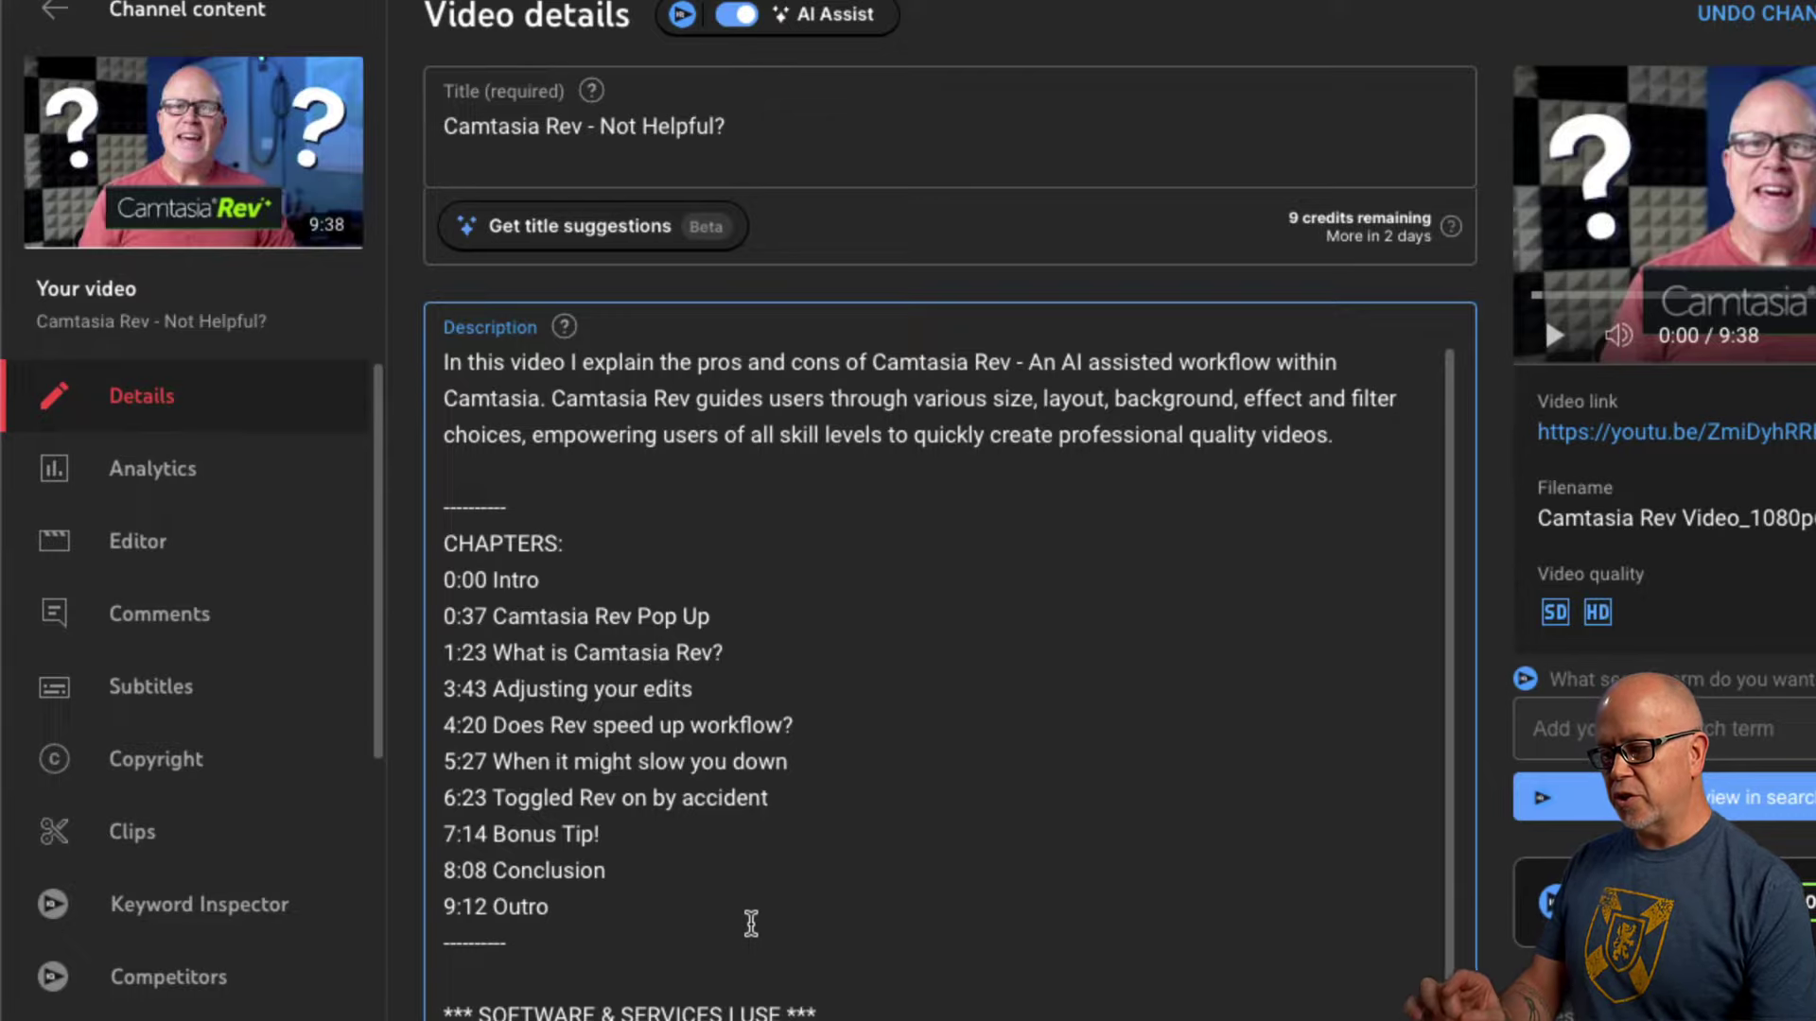
{"action": "scroll", "coordinate": [824, 932], "scroll_direction": "down", "scroll_amount": 3}
{"action": "scroll", "coordinate": [818, 933], "scroll_direction": "up", "scroll_amount": 3}
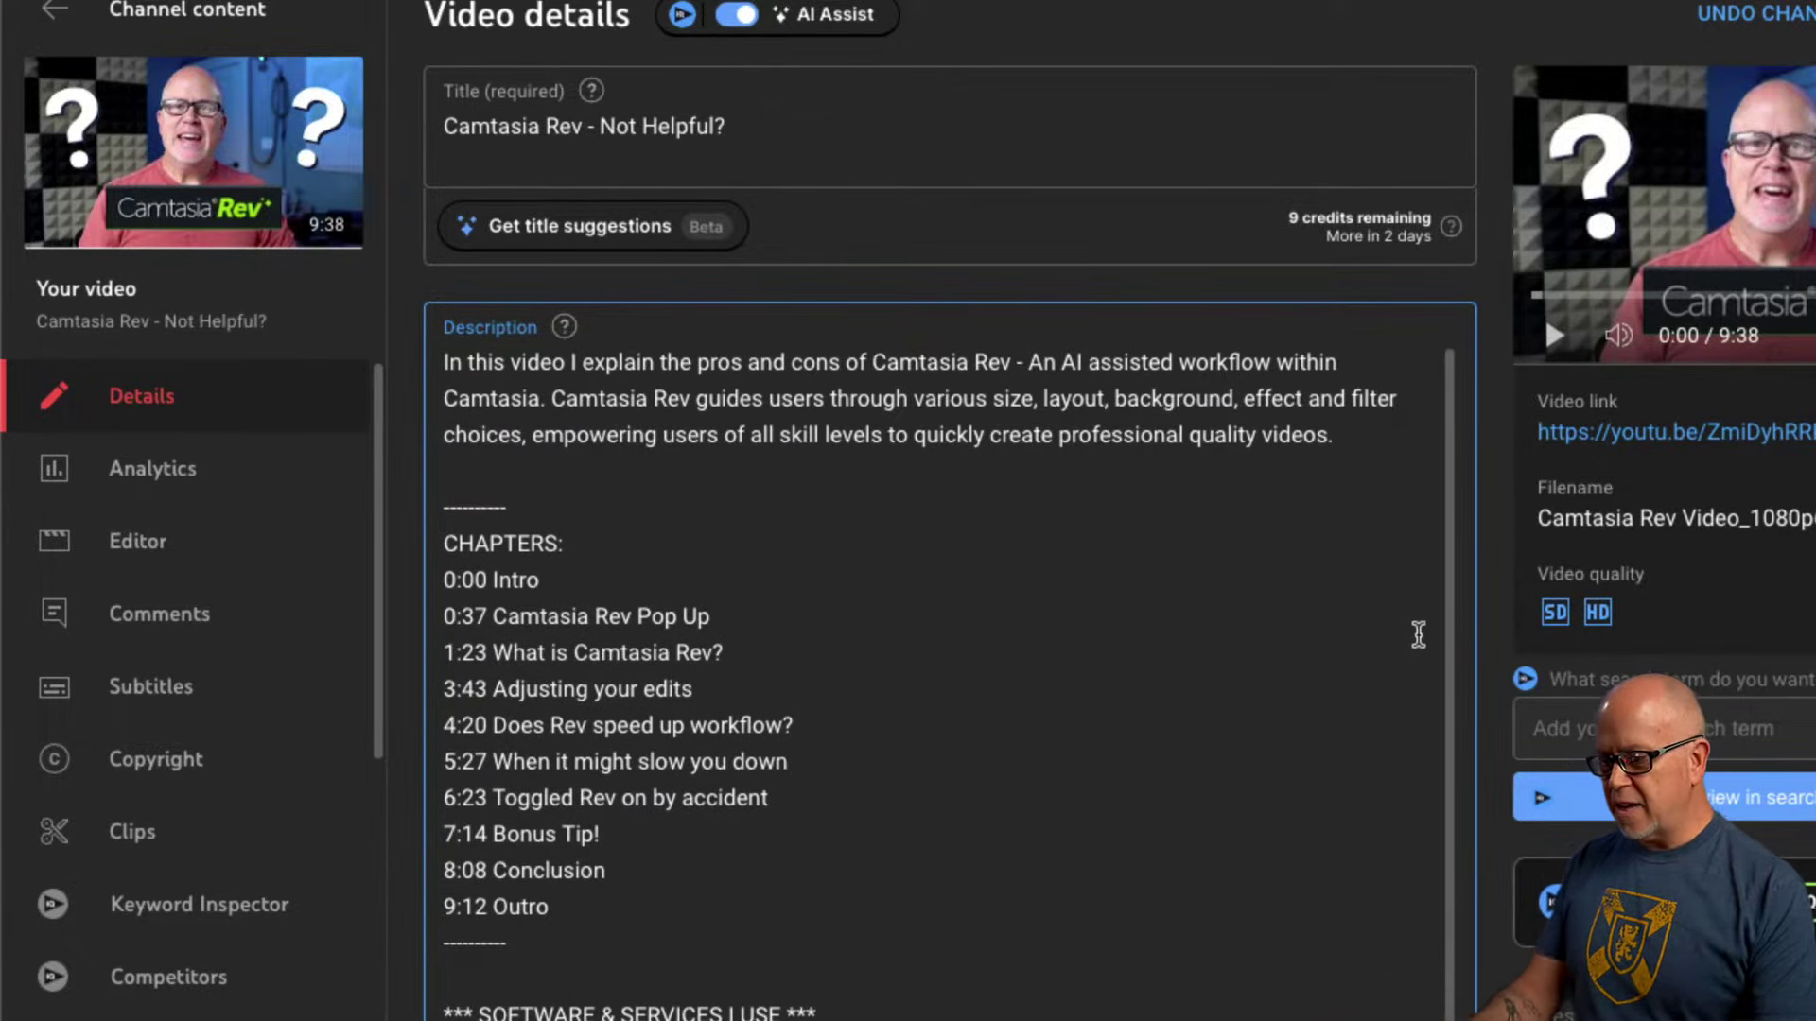
{"action": "left_click_drag", "start_coordinate": [1449, 597], "coordinate": [1441, 757]}
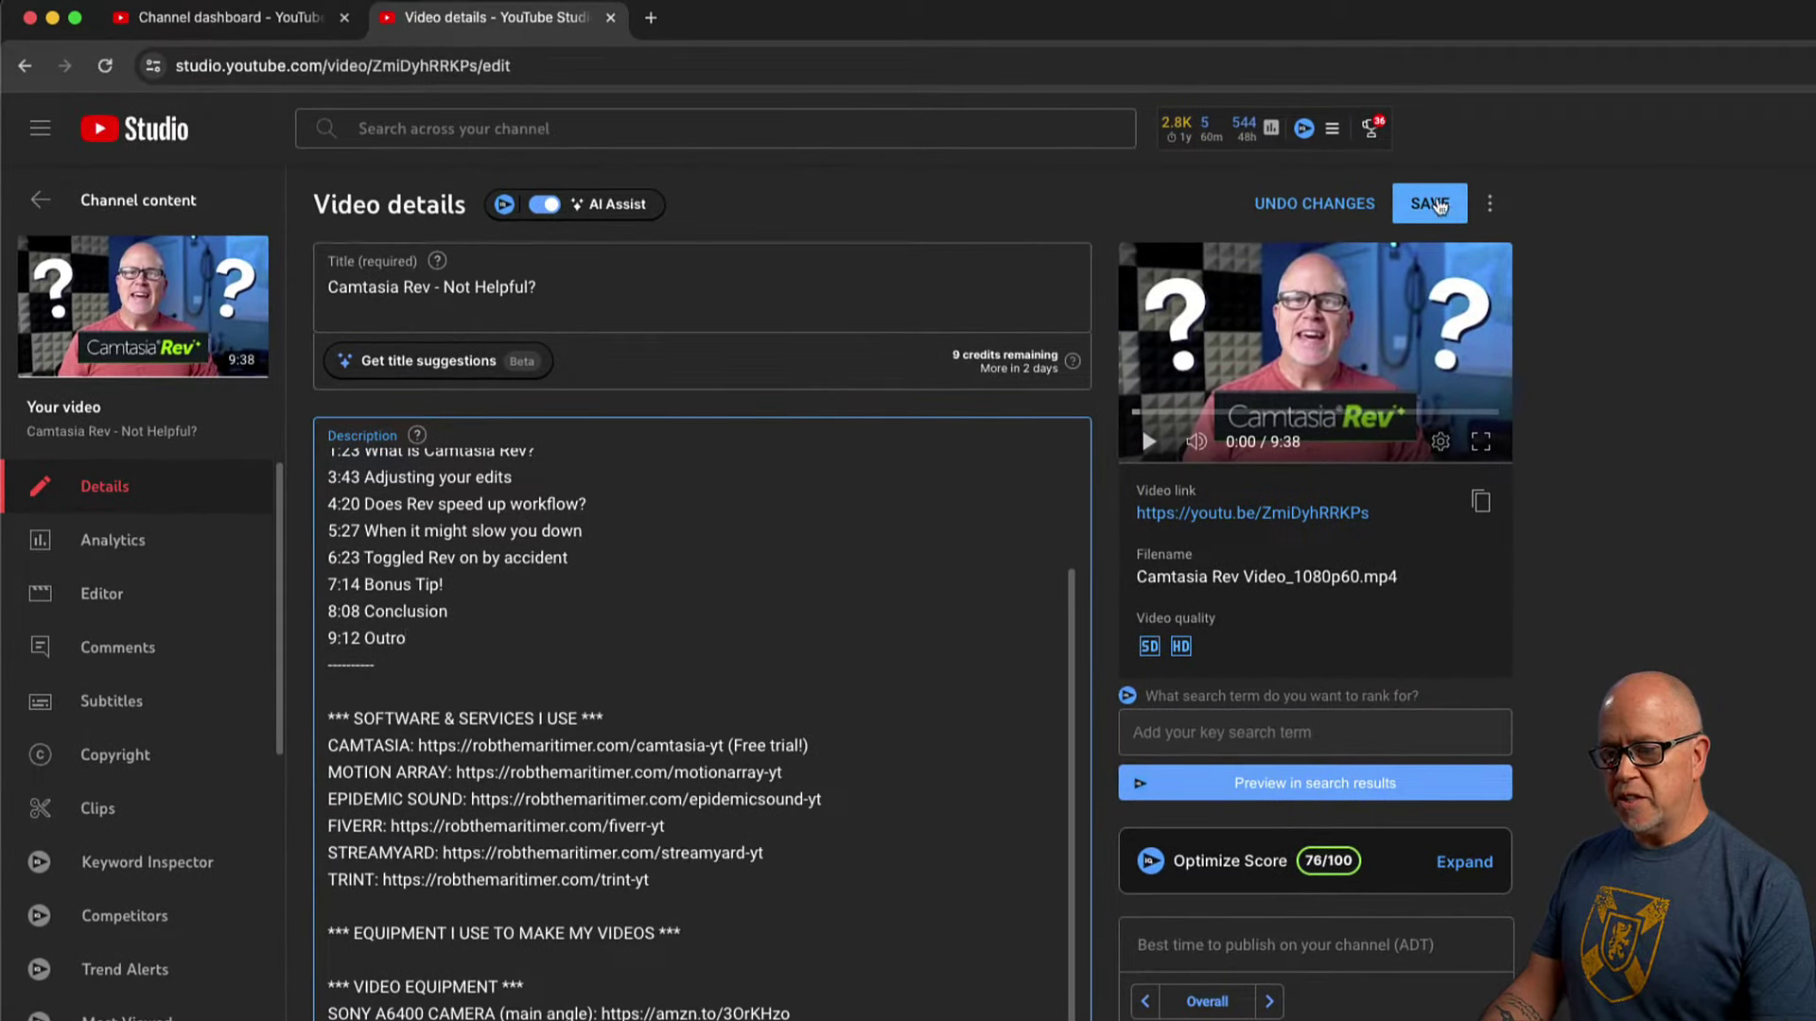
- Save the edited description with its chapters
{"action": "left_click", "coordinate": [1815, 37]}
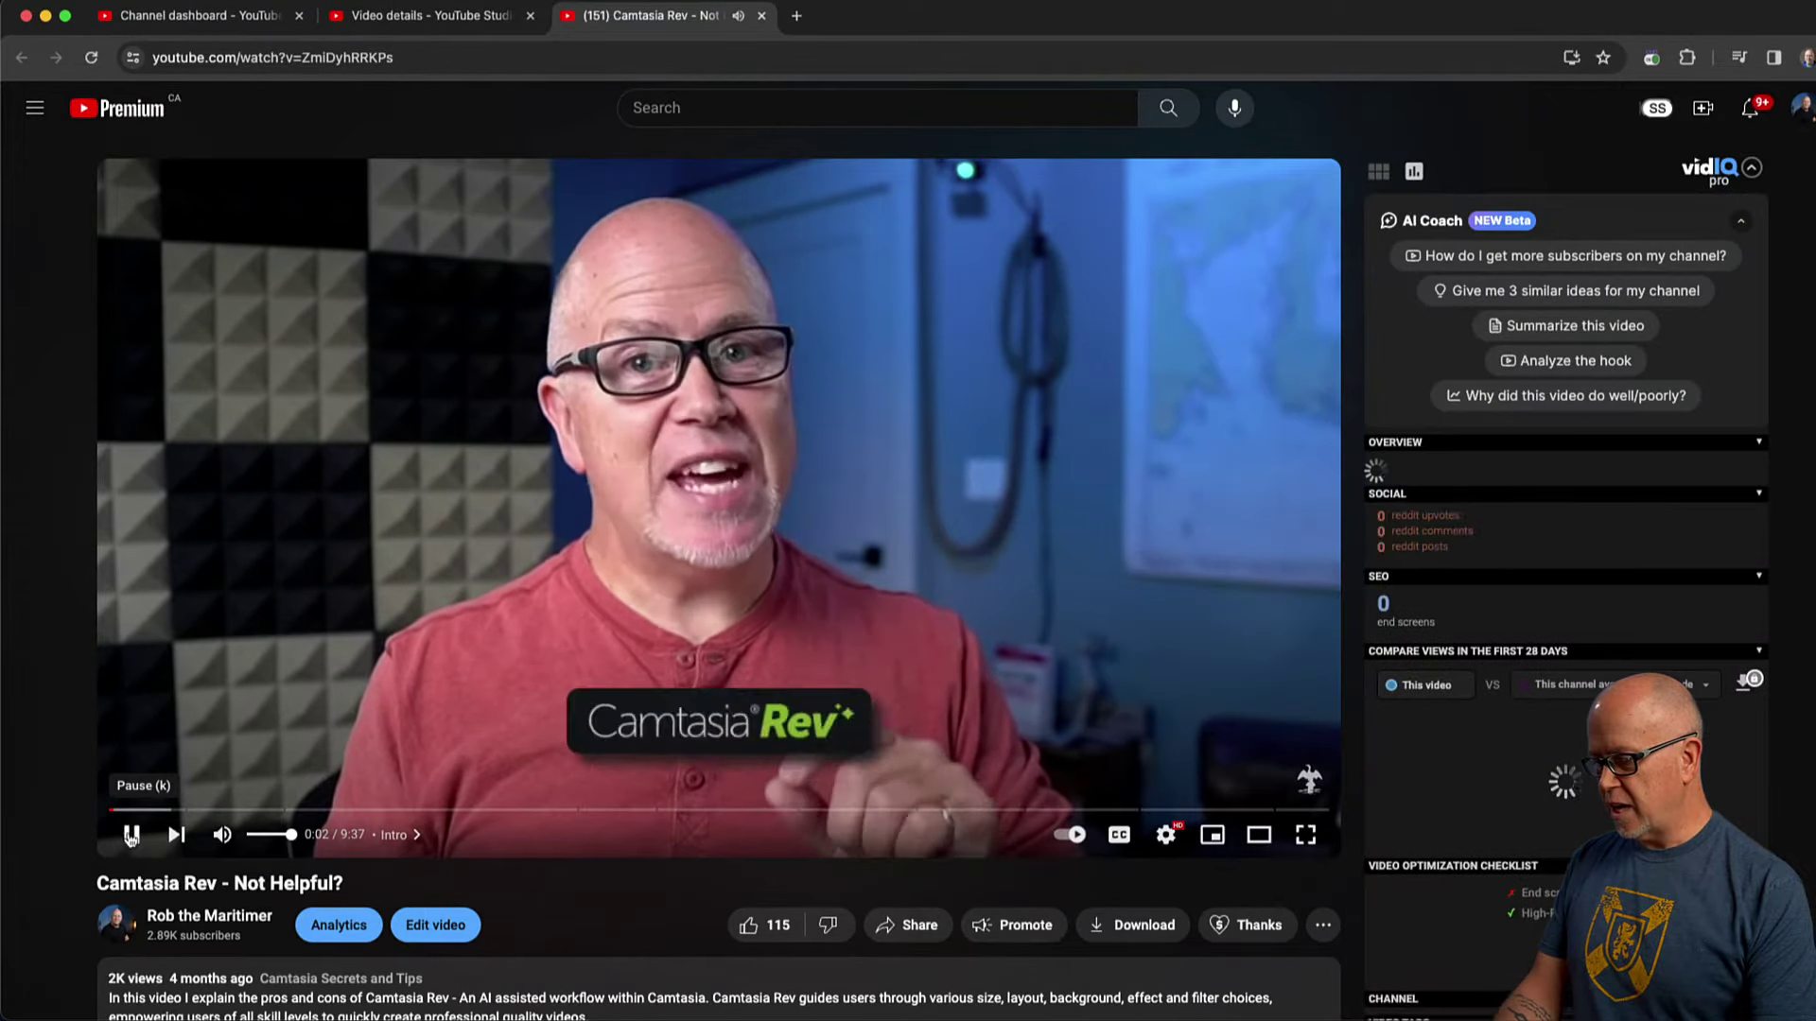
- Pause the video and seek to 0:13 to preview the chapter segments
{"action": "left_click", "coordinate": [132, 834]}
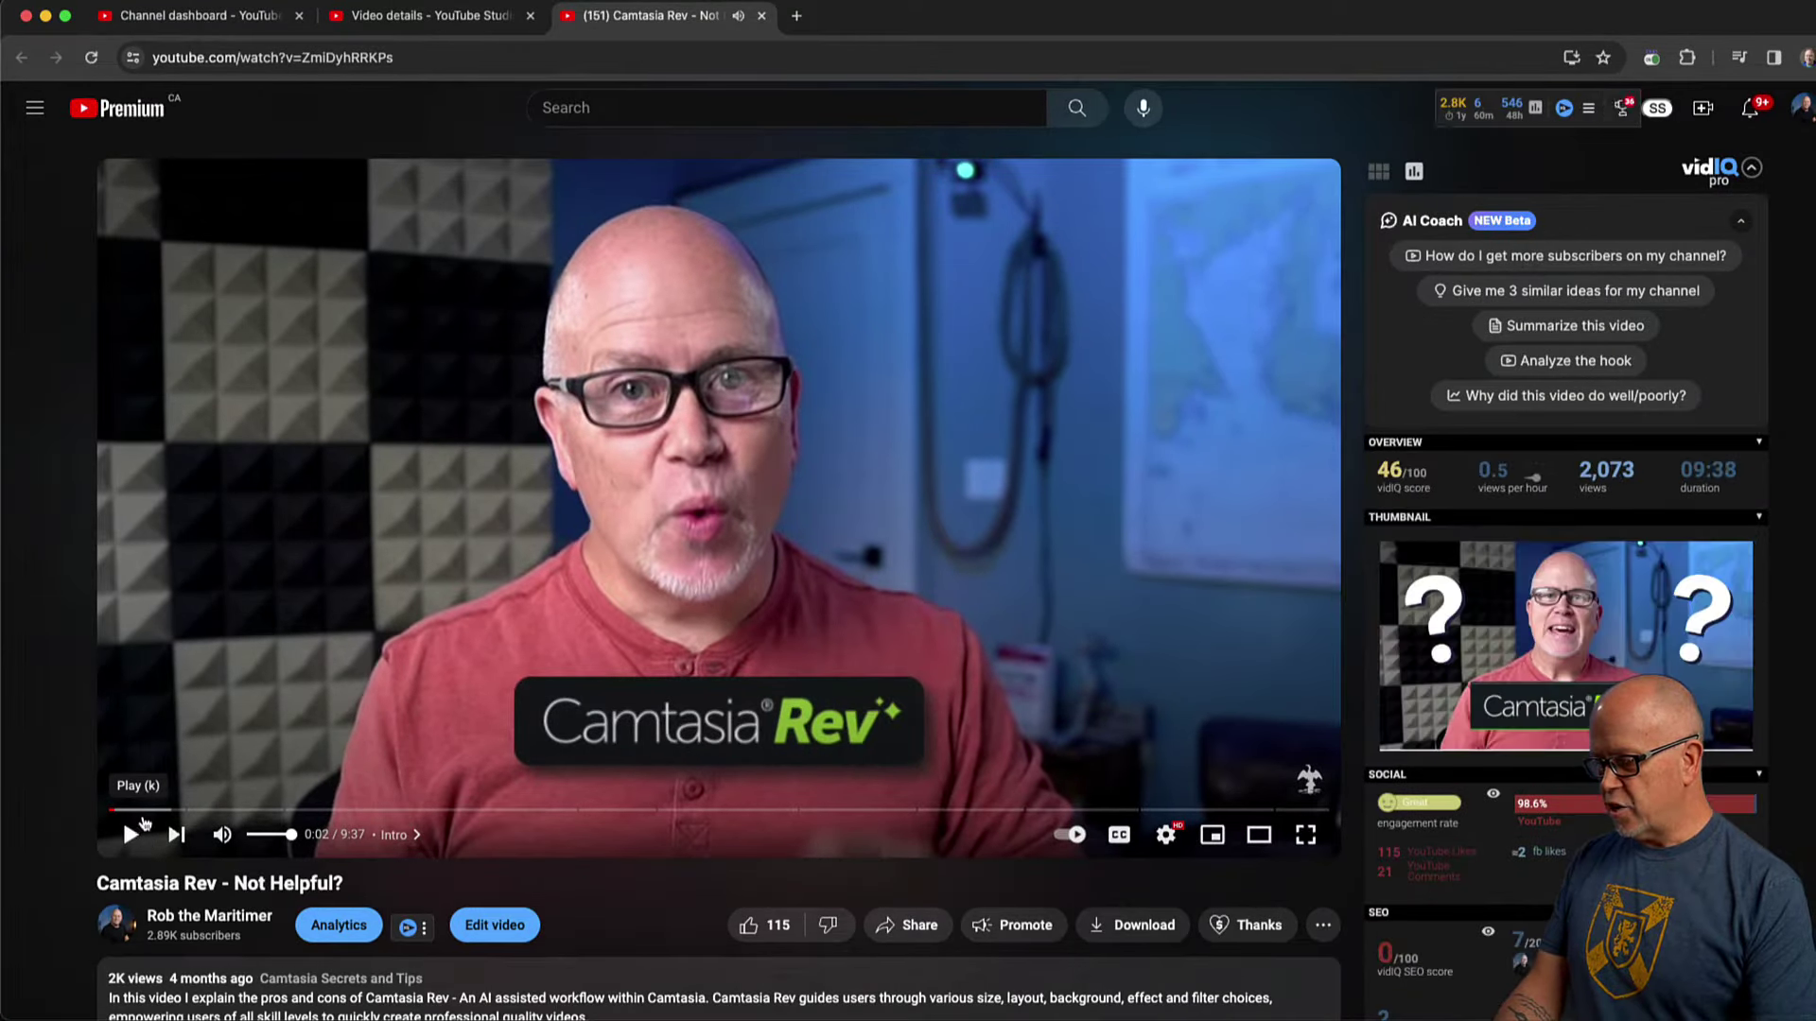
{"action": "left_click", "coordinate": [139, 811]}
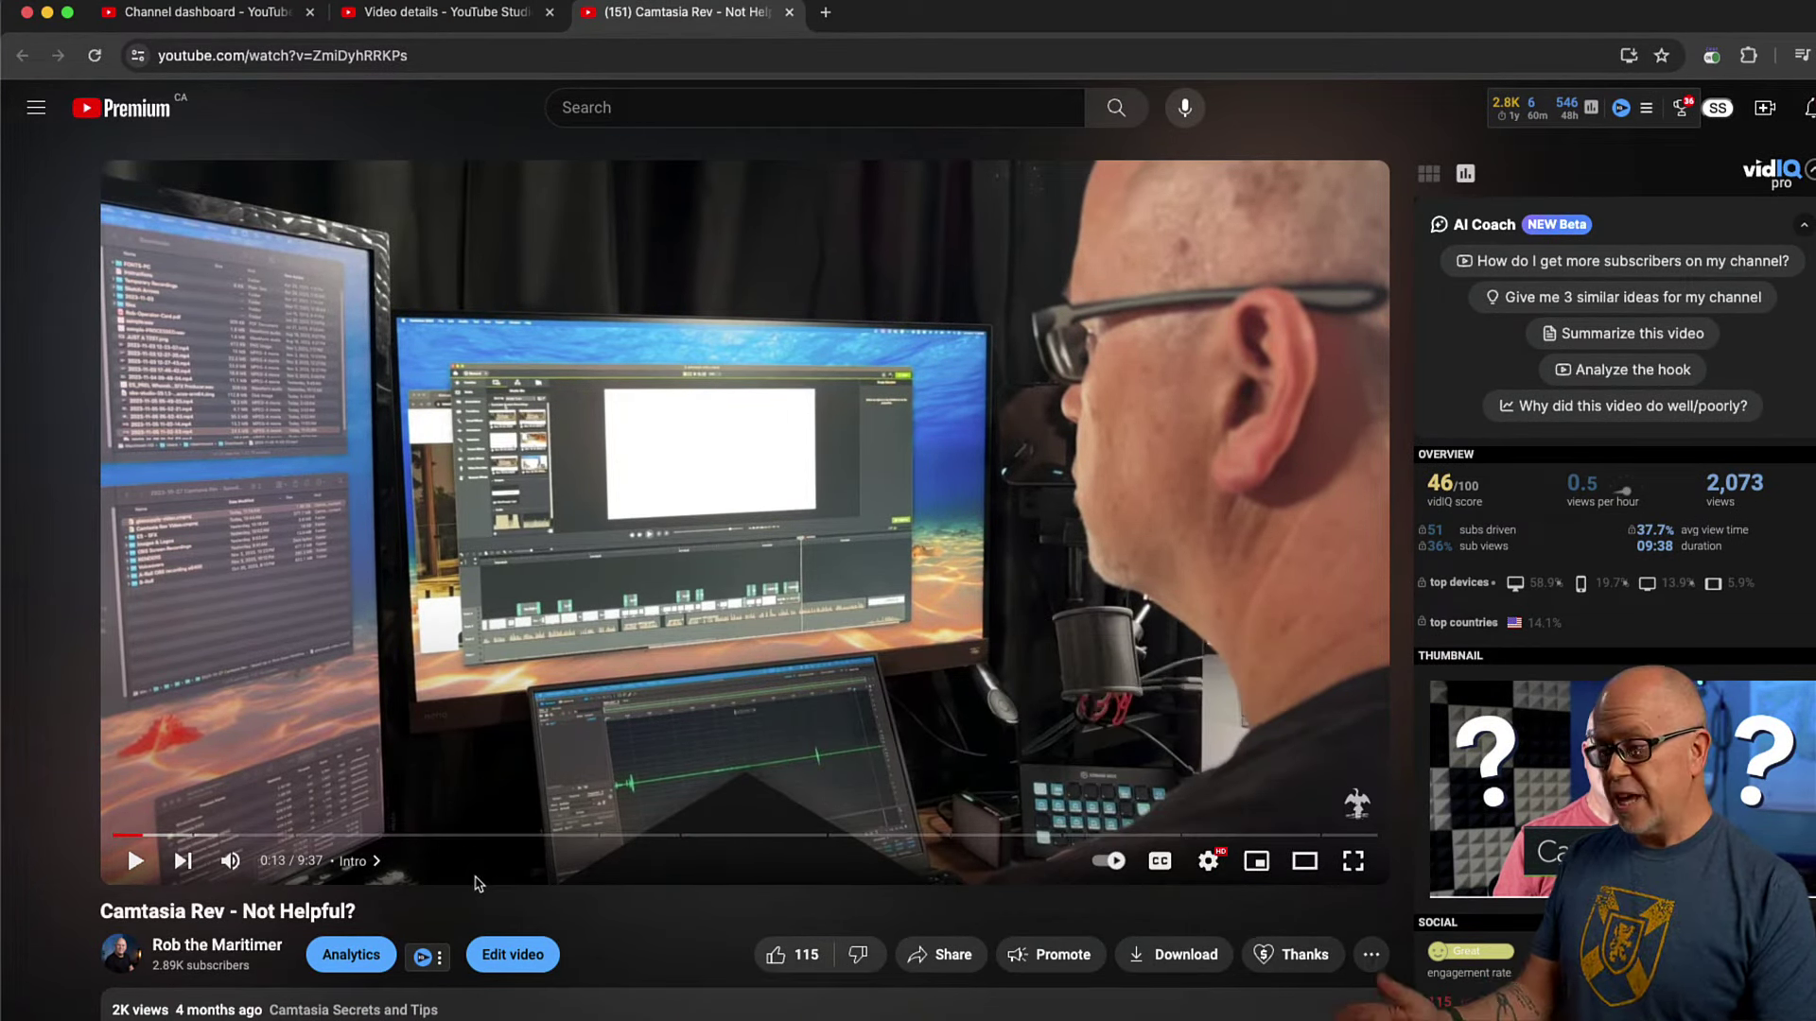
- Delete the CHAPTERS block and its dividers from the description, then save
{"action": "left_click", "coordinate": [454, 21]}
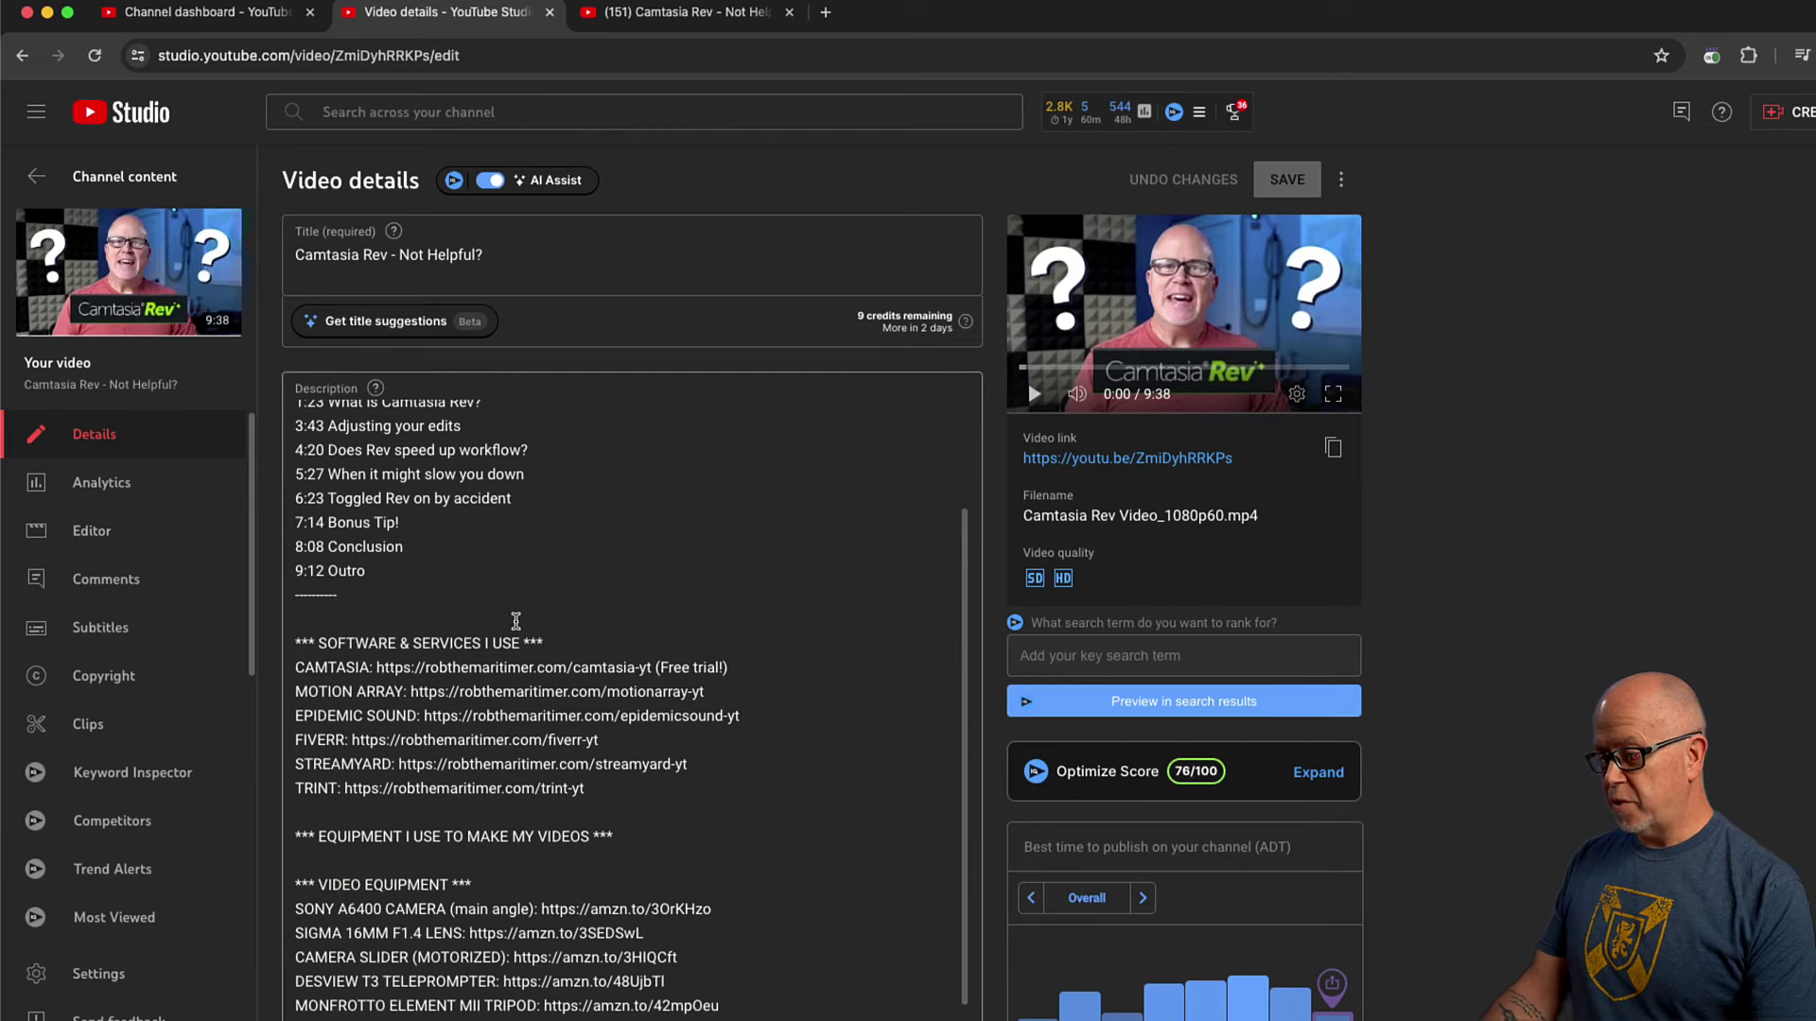
{"action": "scroll", "coordinate": [415, 606], "scroll_direction": "up", "scroll_amount": 5}
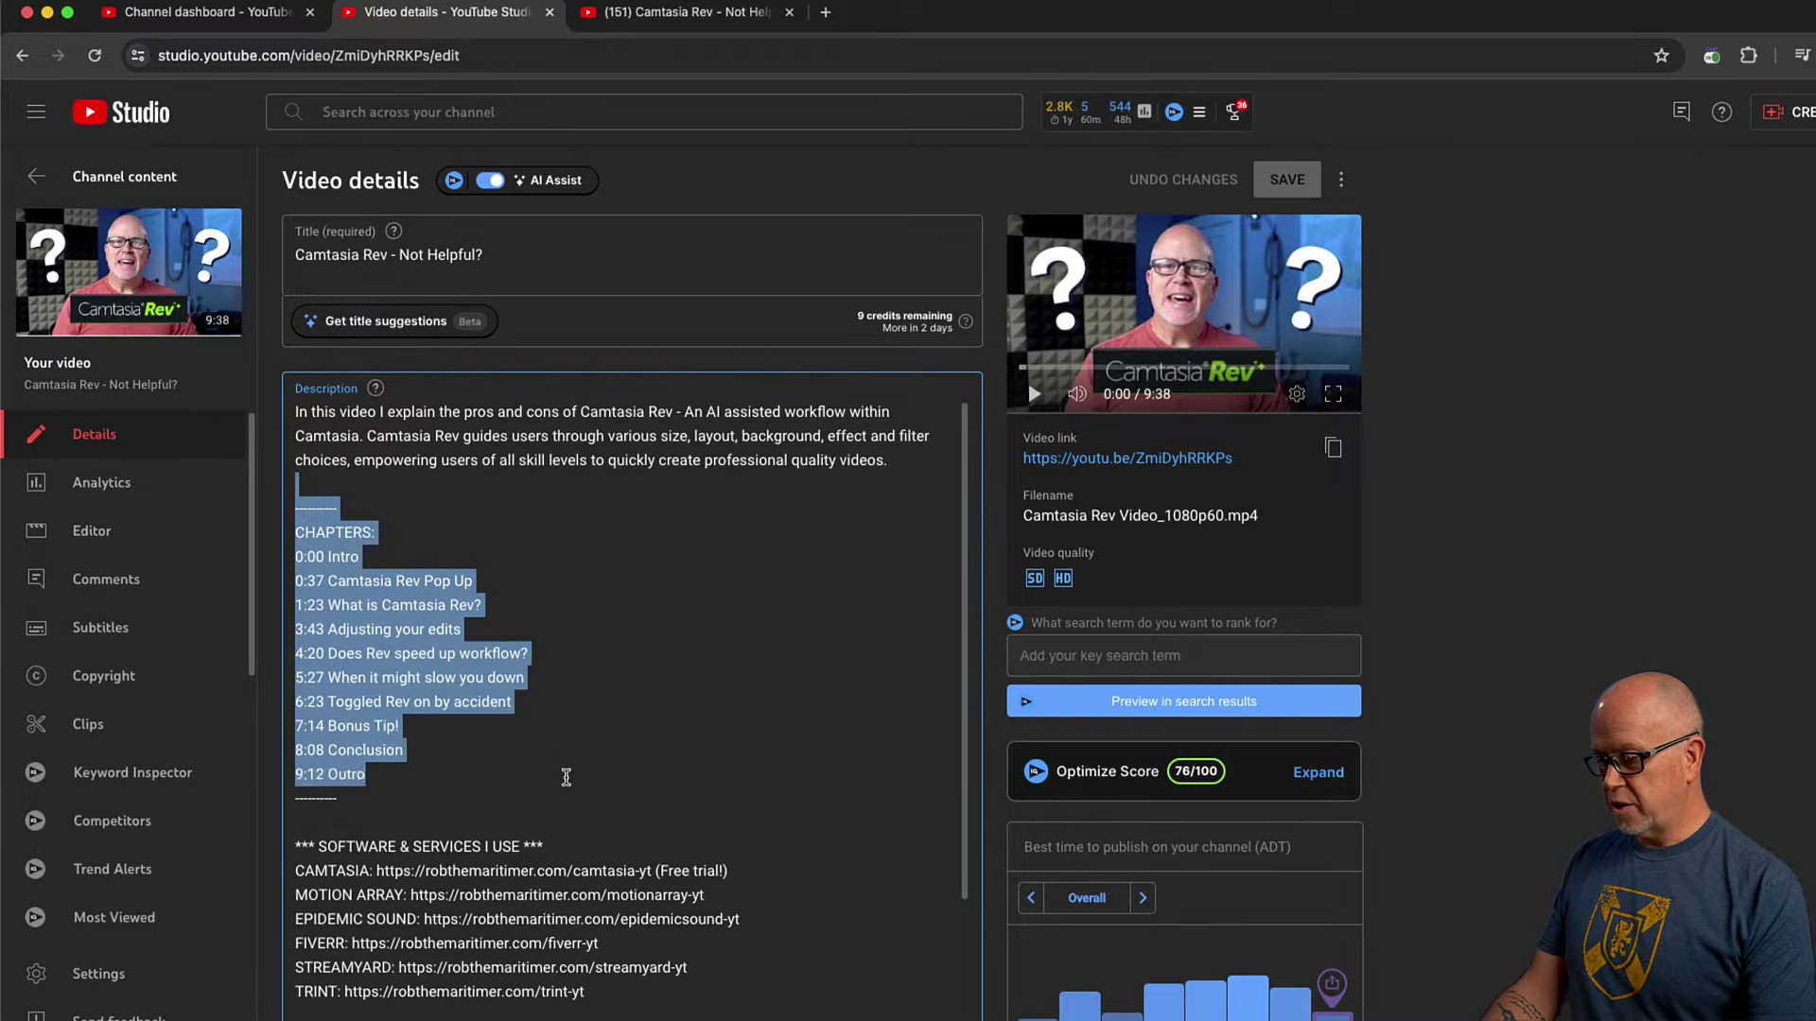
{"action": "key", "text": "BackSpace"}
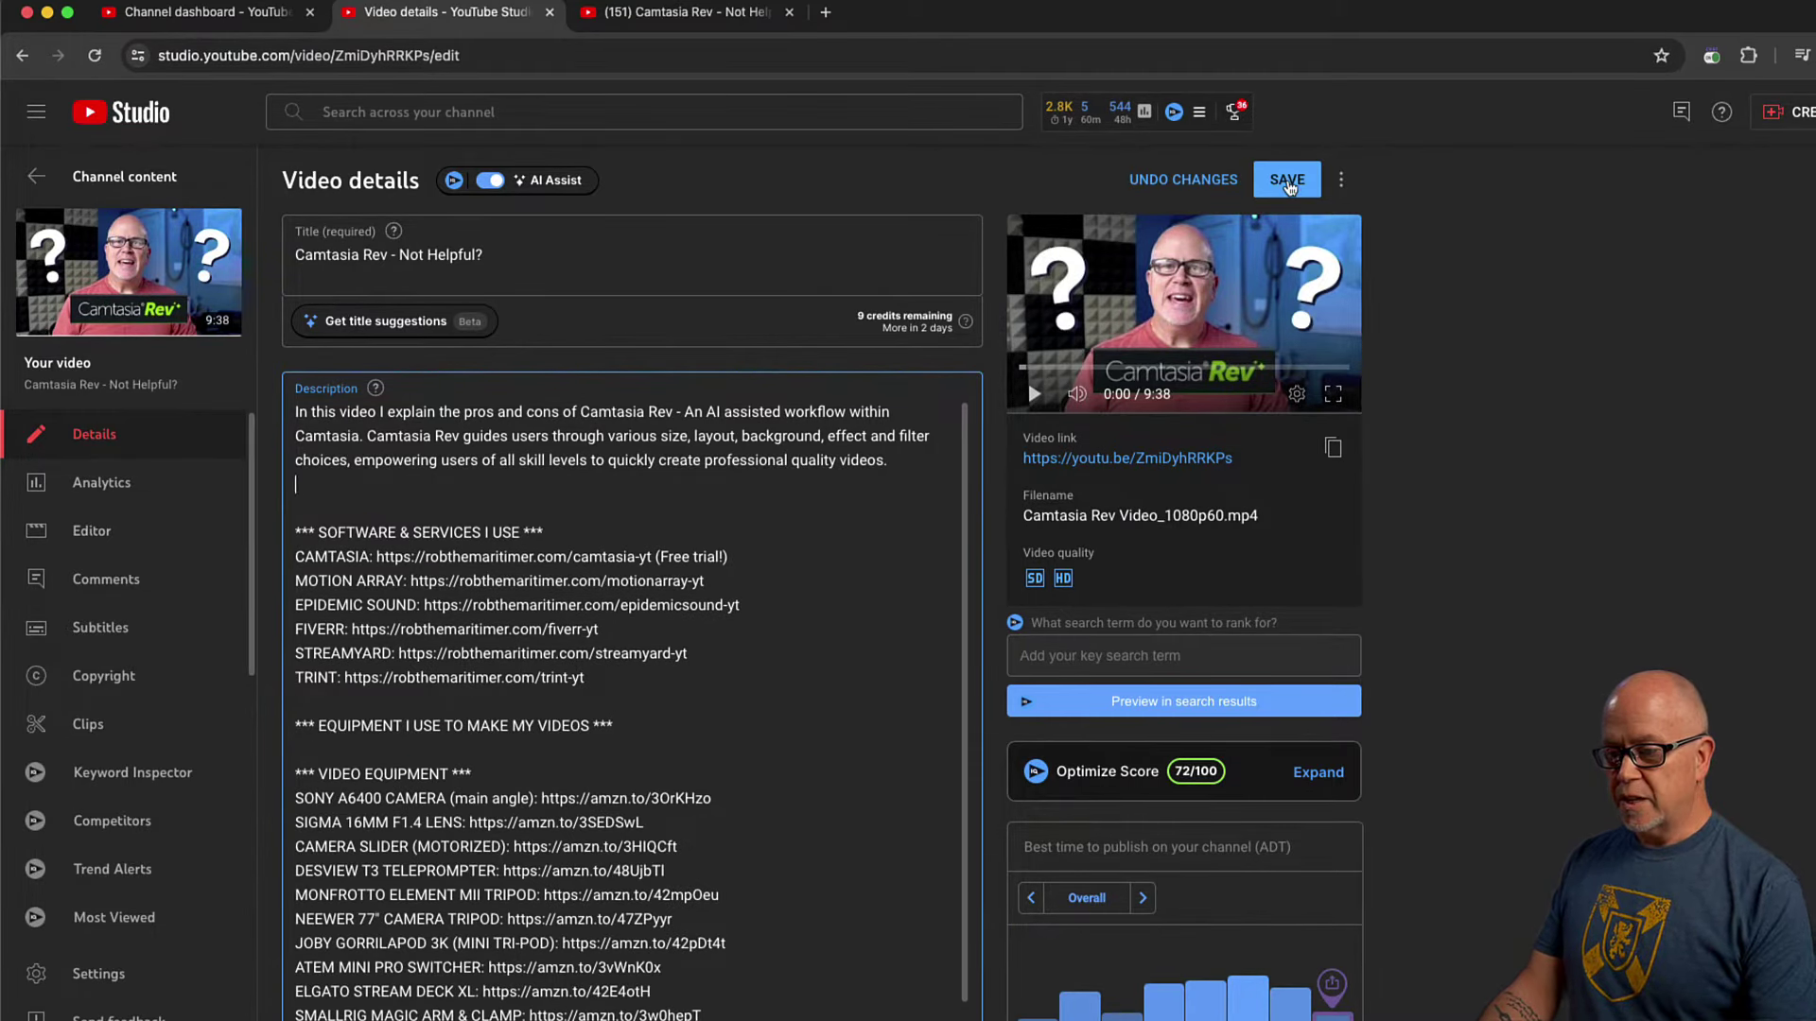
{"action": "left_click", "coordinate": [1286, 180]}
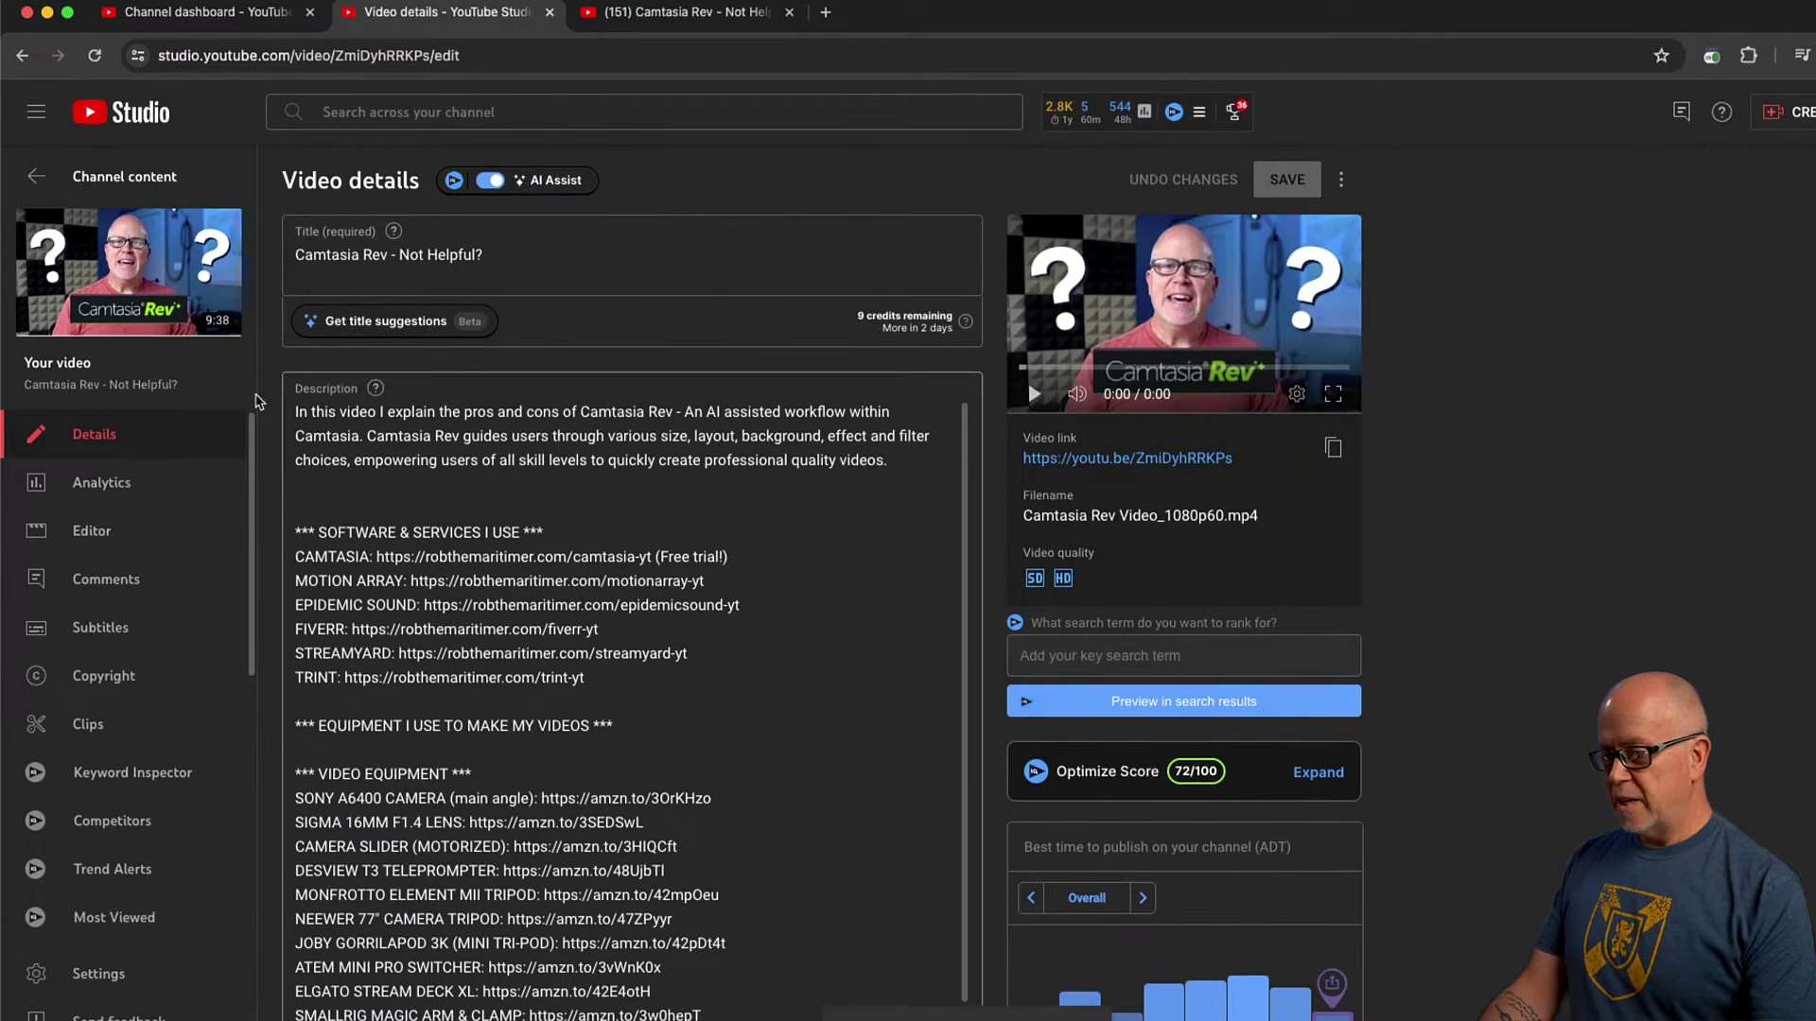